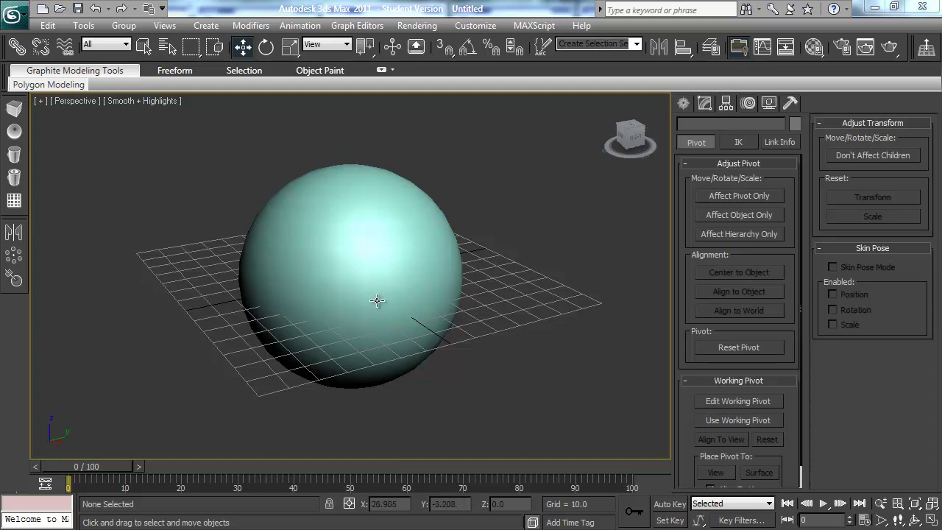
# Step: Create a box about 49 long, 47 wide and 36 high beside the sphere
pyautogui.click(689, 104)
pyautogui.click(710, 197)
pyautogui.moveTo(509, 328); pyautogui.dragTo(563, 284)
pyautogui.click(534, 166)
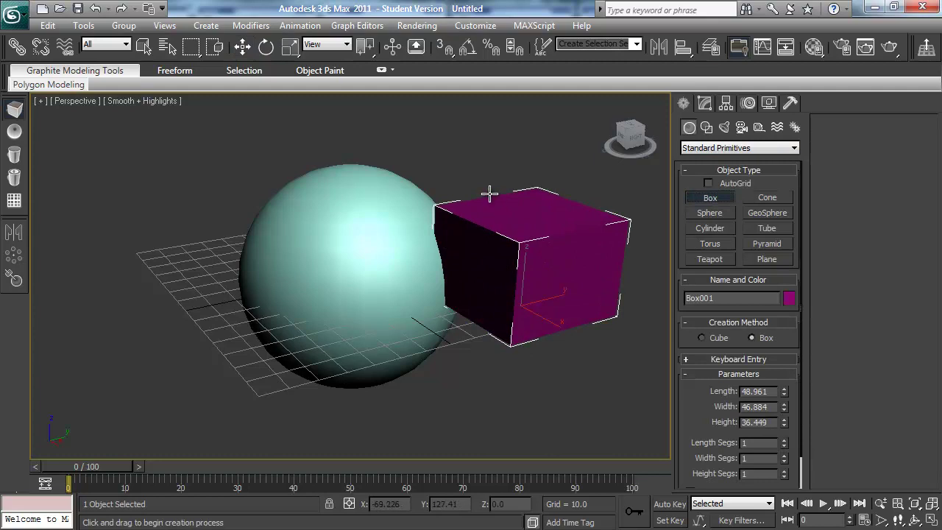
pyautogui.moveTo(520, 317); pyautogui.dragTo(517, 322, button='middle')
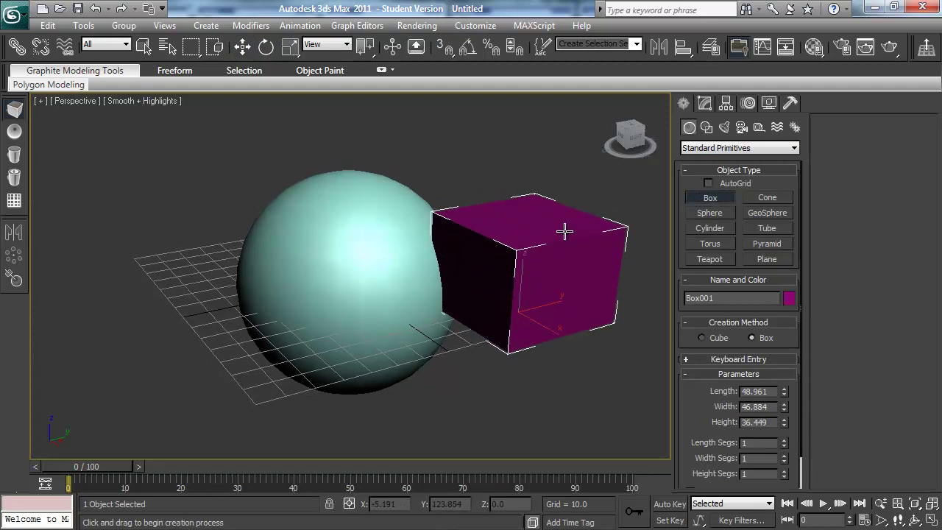
# Step: Move the box with the selection locked to about X 80.4, Y 27.0, and release the selection lock
pyautogui.press('w')
pyautogui.moveTo(330, 242); pyautogui.dragTo(354, 243)
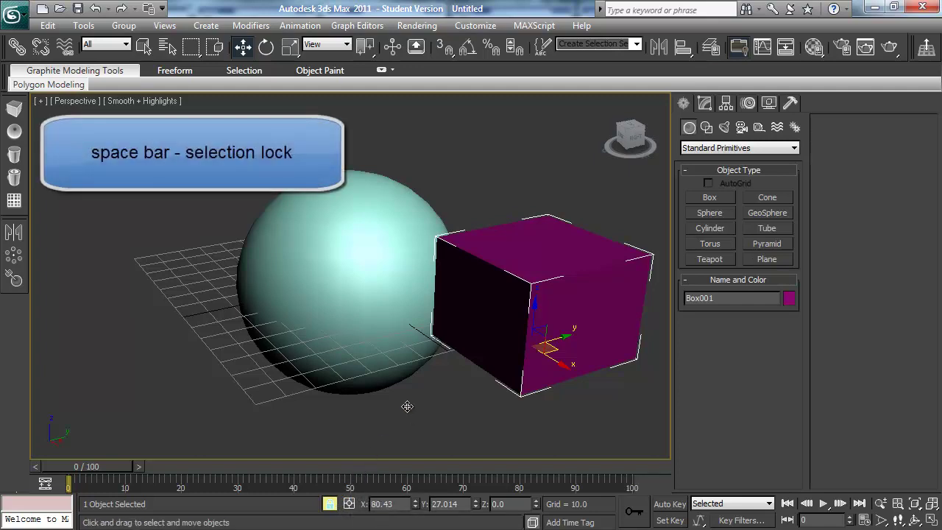
pyautogui.press('space')
# Step: Select the sphere and the box in turn, and clear the selection
pyautogui.click(349, 281)
pyautogui.click(530, 263)
pyautogui.click(332, 242)
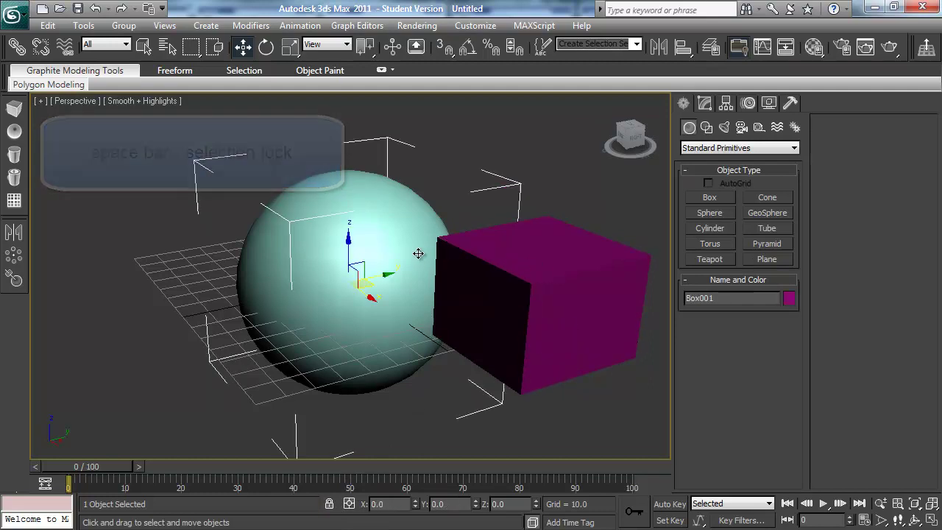
pyautogui.click(245, 187)
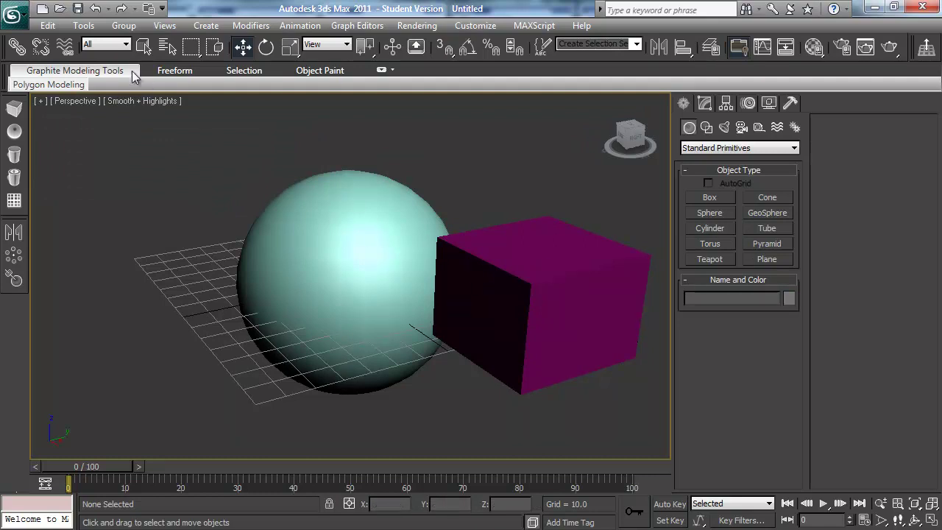
# Step: Restrict the selection filter to Lights, and set it back to All
pyautogui.click(125, 45)
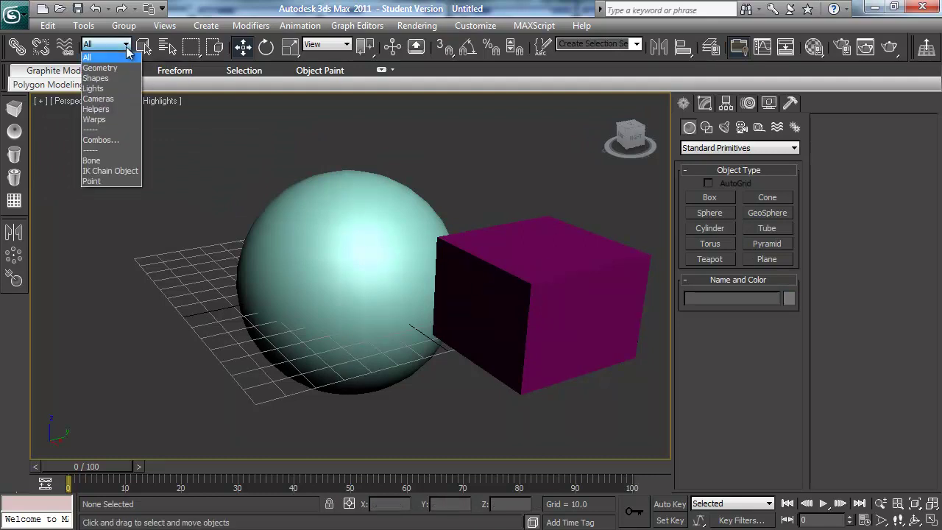
pyautogui.click(114, 88)
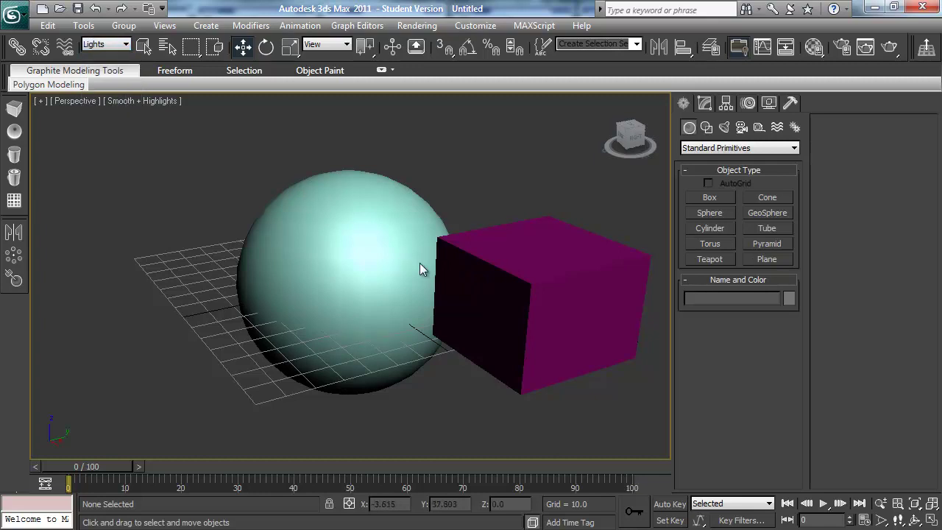
pyautogui.click(92, 46)
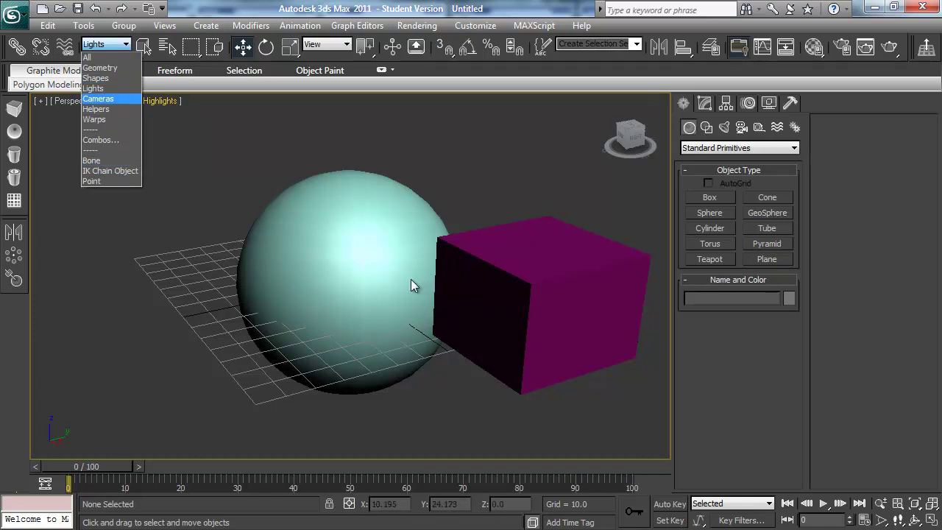
pyautogui.click(92, 60)
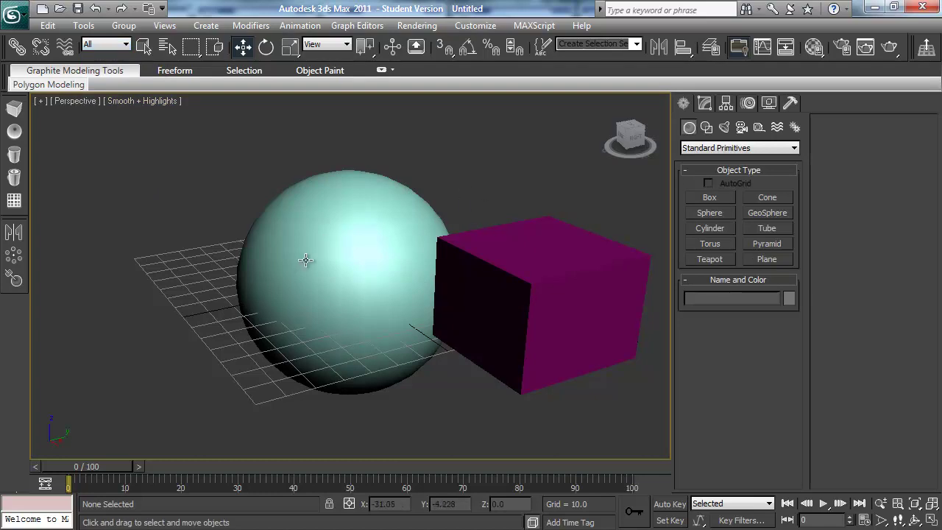
# Step: Hide the sphere's transform gizmo and move the sphere to about X 2.6, Y -9.5
pyautogui.click(391, 240)
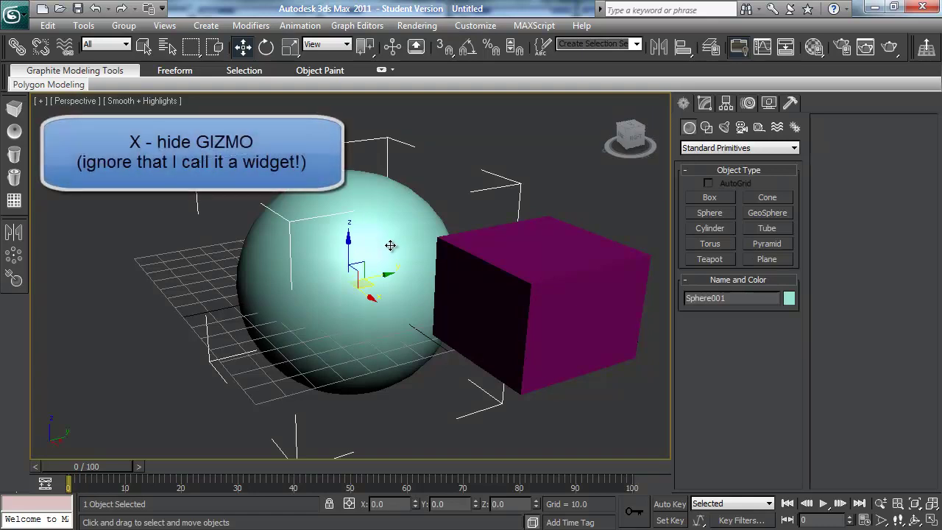
pyautogui.press('x')
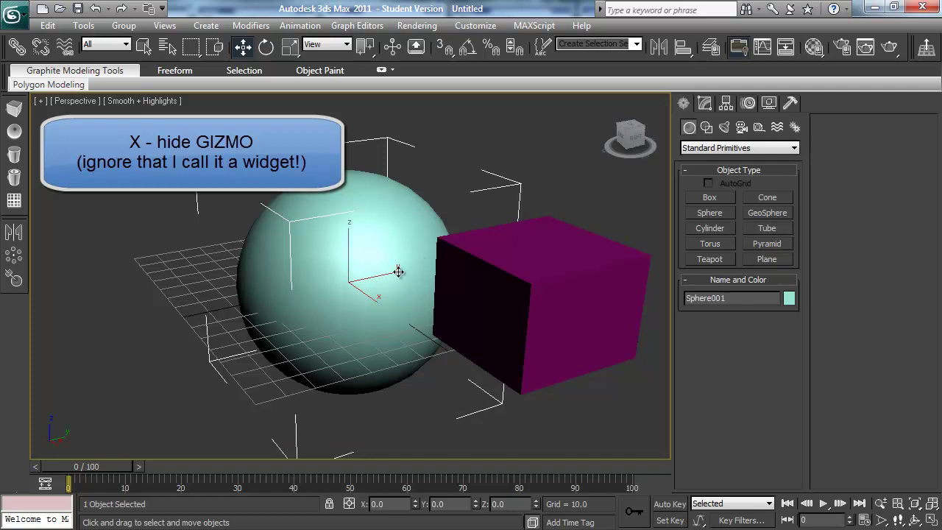
pyautogui.moveTo(385, 273)
pyautogui.mouseDown()
pyautogui.moveTo(375, 263)
pyautogui.moveTo(373, 274)
pyautogui.mouseUp()
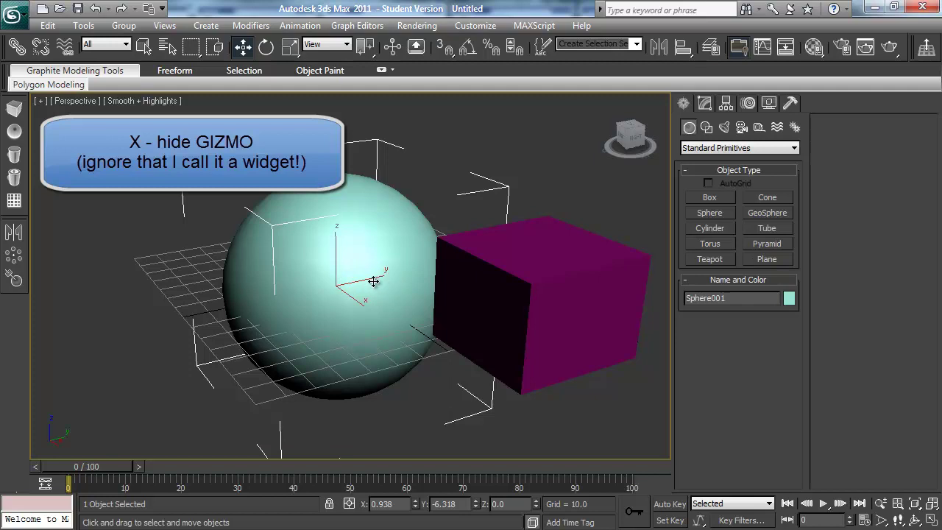
pyautogui.moveTo(358, 248); pyautogui.dragTo(359, 252)
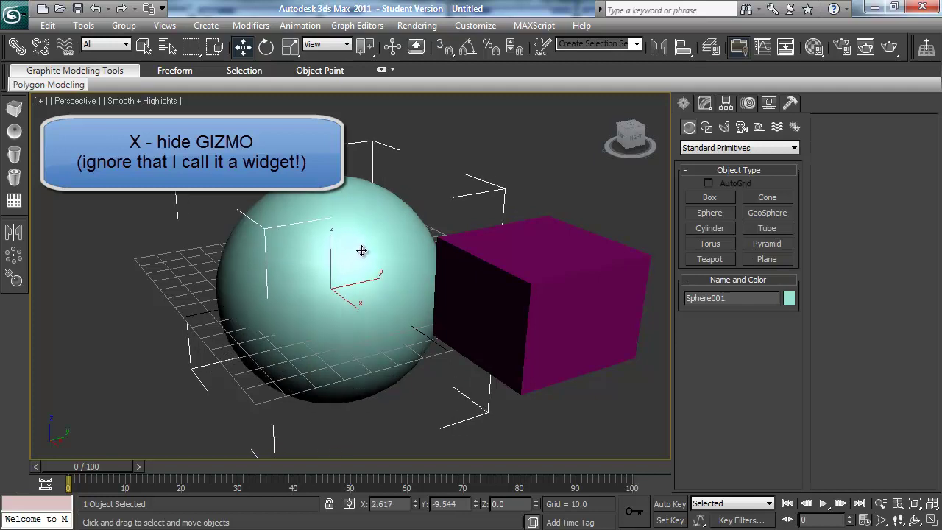
# Step: Show the transform gizmo again and move the sphere in the YZ plane to about Y -10.2, Z -0.8
pyautogui.press('x')
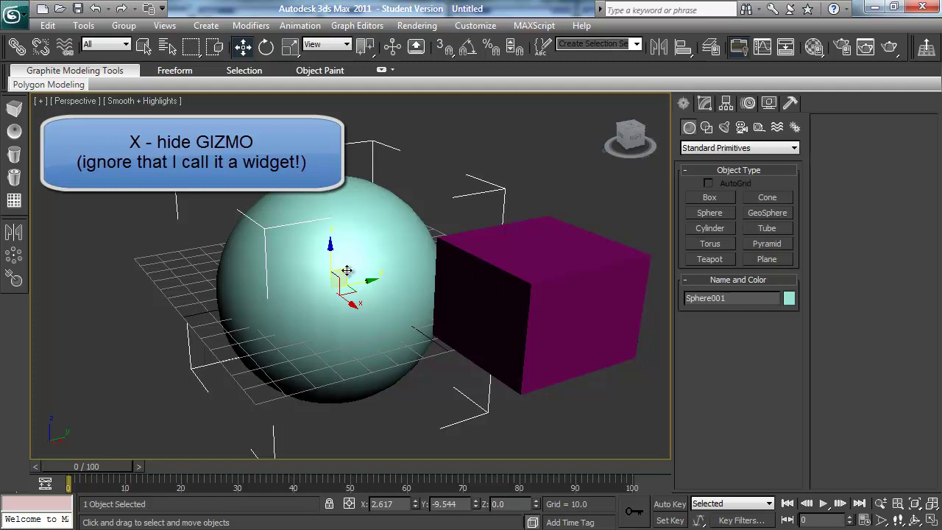
pyautogui.moveTo(346, 271); pyautogui.dragTo(345, 273)
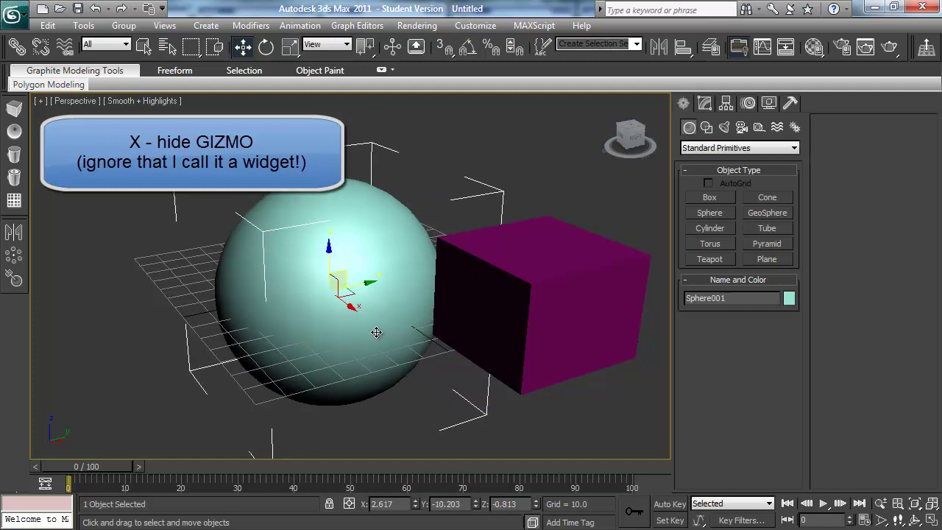
# Step: Examine the gizmo settings in the preferences and close them without changes
pyautogui.click(457, 26)
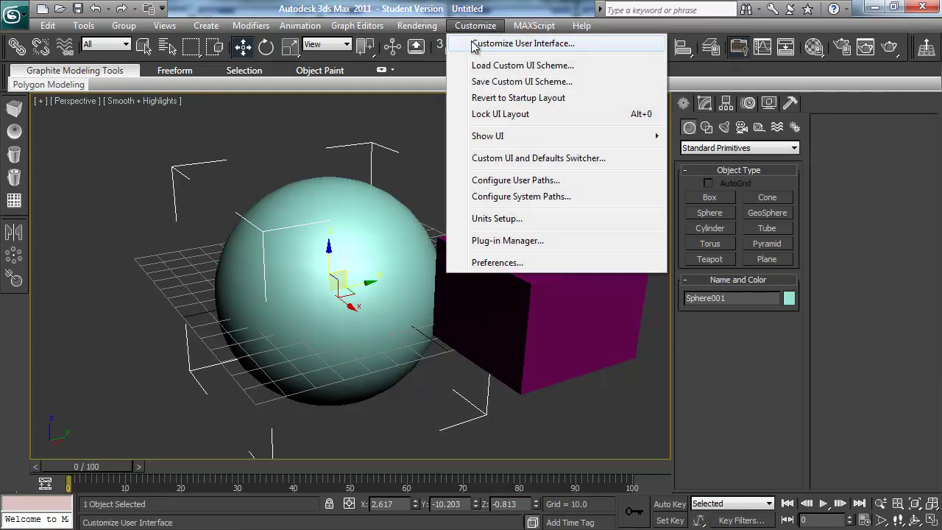
pyautogui.click(520, 264)
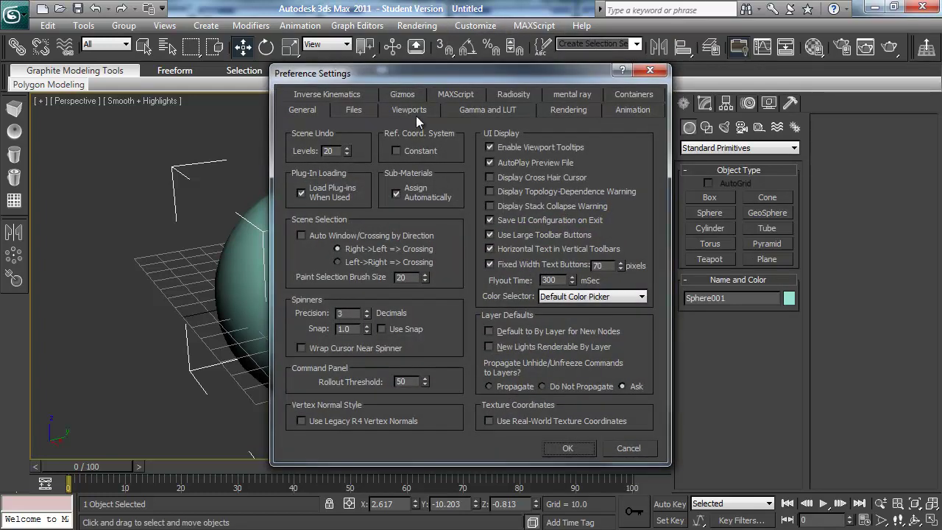
pyautogui.click(403, 95)
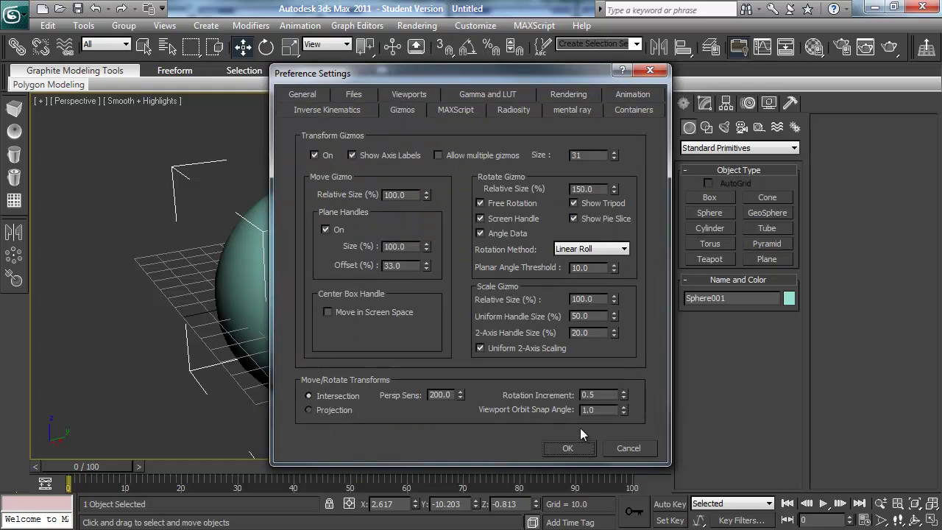
pyautogui.click(624, 449)
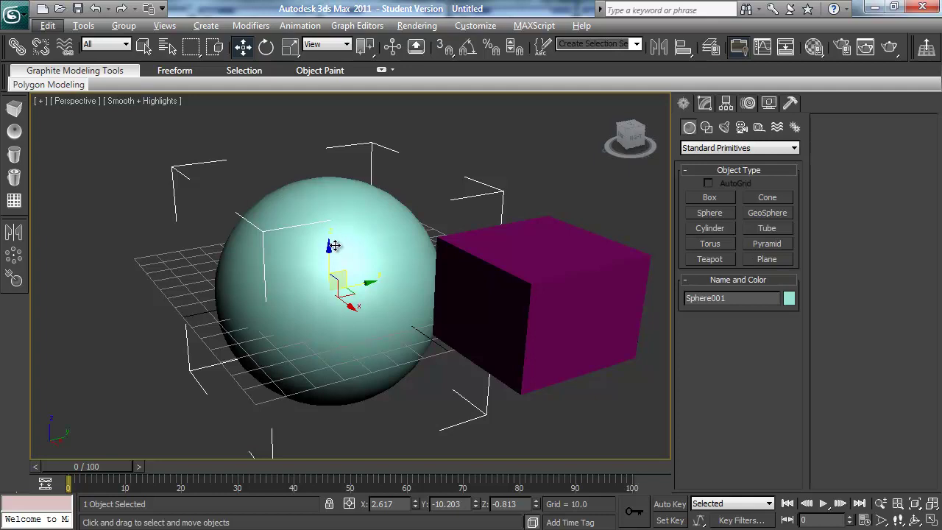
# Step: Create a camera from the perspective view and shift it to about X 243.9, Y -152.3, Z 134.1
pyautogui.moveTo(331, 243)
pyautogui.keyDown('alt'); pyautogui.mouseDown(button='middle')
pyautogui.moveTo(346, 248)
pyautogui.moveTo(429, 228)
pyautogui.moveTo(349, 246)
pyautogui.moveTo(364, 257)
pyautogui.moveTo(334, 246)
pyautogui.mouseUp(button='middle'); pyautogui.keyUp('alt')
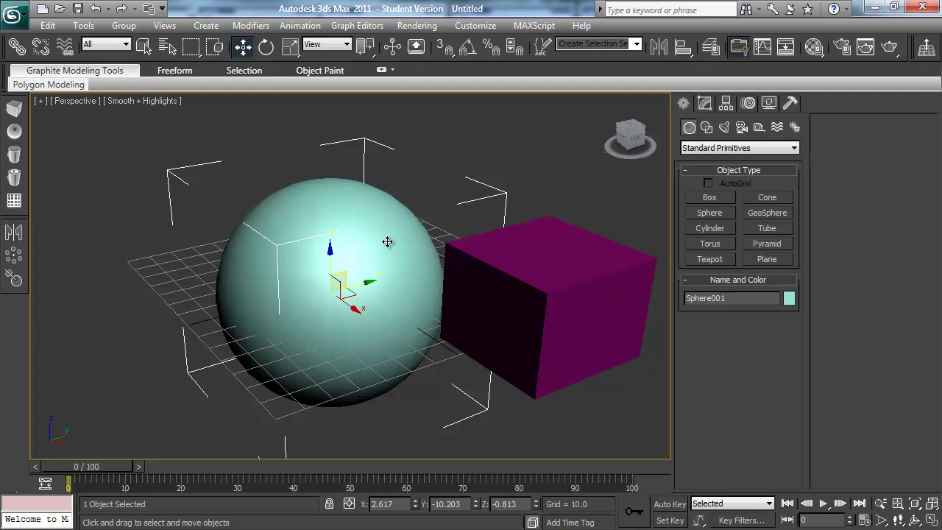
pyautogui.press('c')
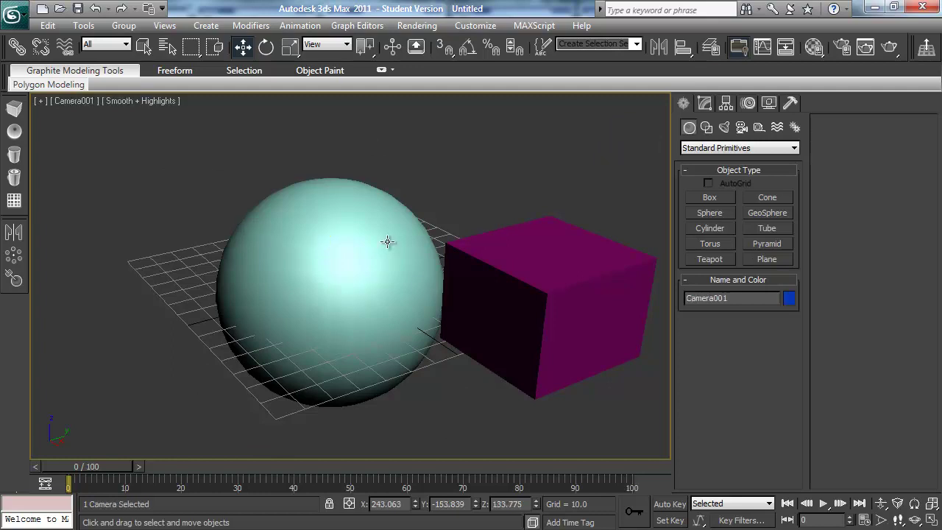
pyautogui.moveTo(359, 242); pyautogui.dragTo(343, 255, button='middle')
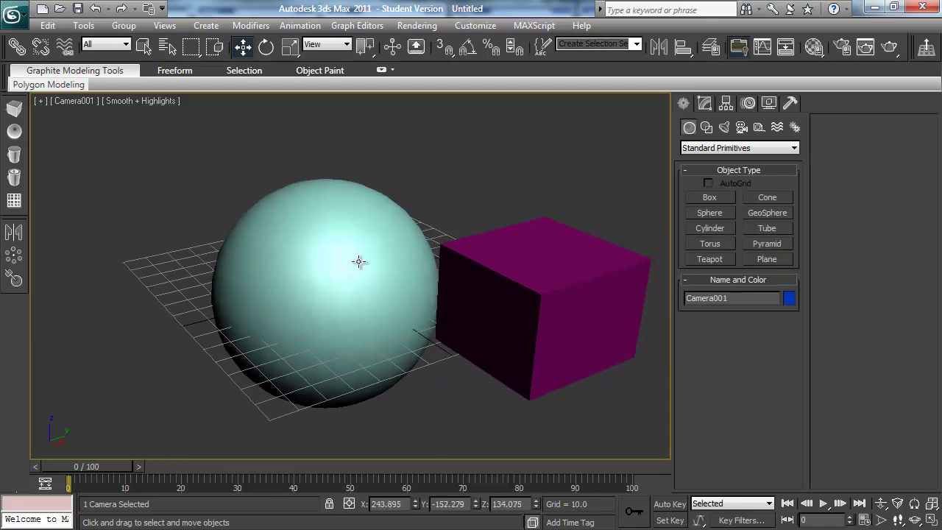
# Step: Return the viewport to Perspective and delete the camera from the scene
pyautogui.click(70, 101)
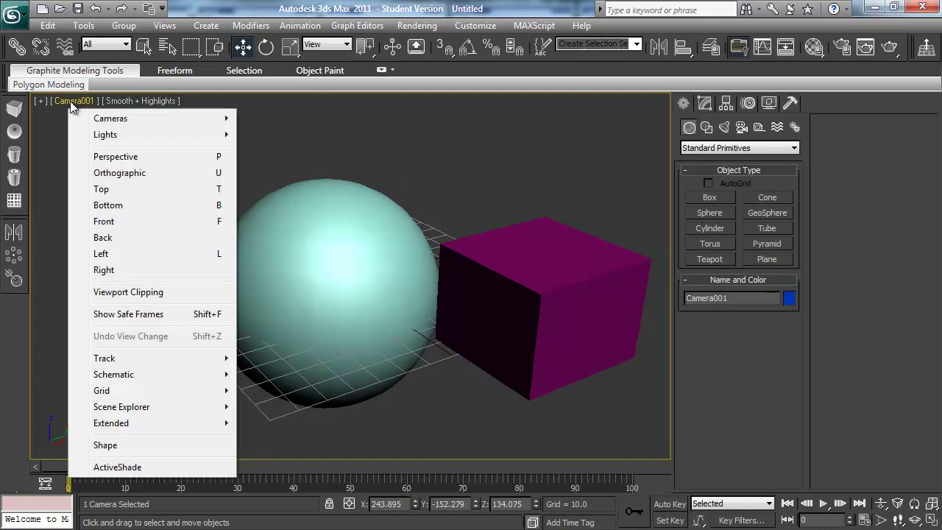
pyautogui.click(119, 156)
pyautogui.click(369, 263)
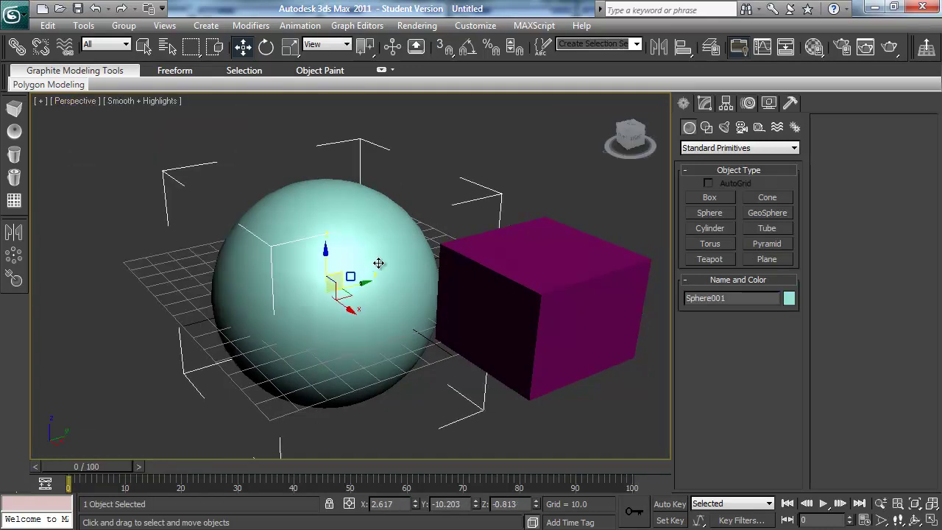
pyautogui.scroll(-3, 369, 251)
pyautogui.keyDown('alt'); pyautogui.moveTo(368, 251); pyautogui.dragTo(532, 199, button='middle'); pyautogui.keyUp('alt')
pyautogui.moveTo(582, 165); pyautogui.dragTo(346, 368)
pyautogui.press('Delete')
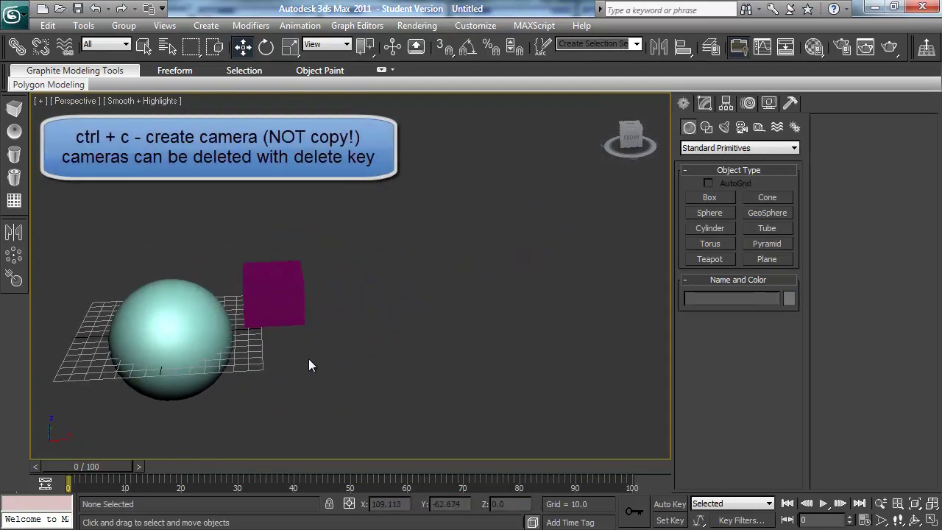
# Step: Frame the sphere in the viewport, open its clone options, and cancel the clone
pyautogui.click(210, 325)
pyautogui.press('z')
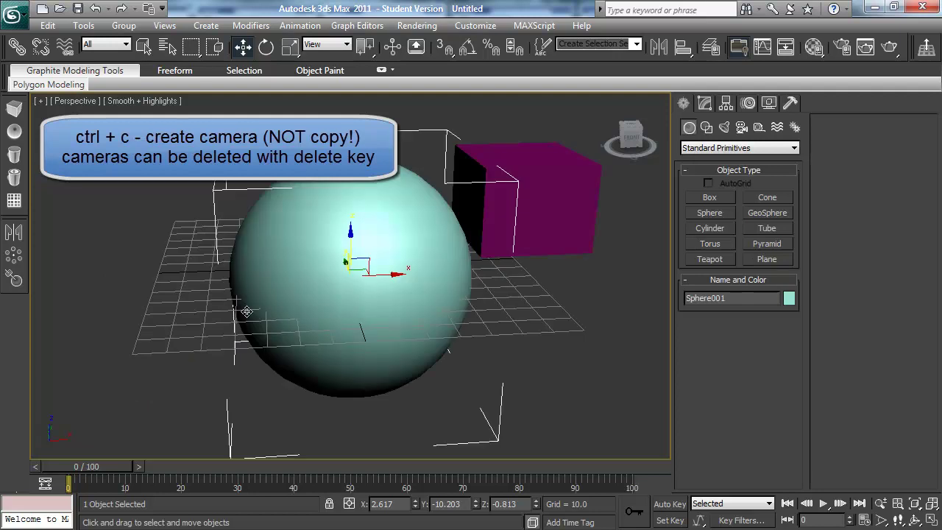
pyautogui.scroll(-4, 232, 316)
pyautogui.hotkey('ctrl', 'v')
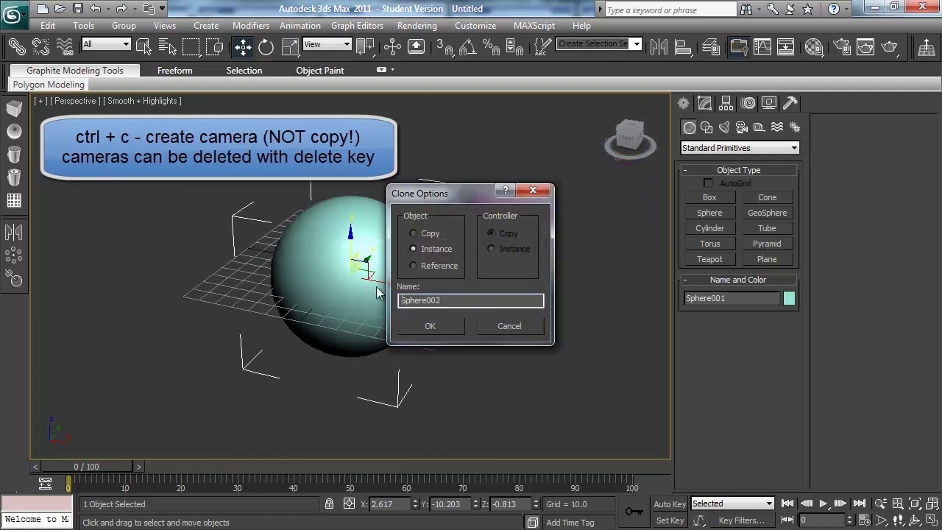
pyautogui.click(524, 326)
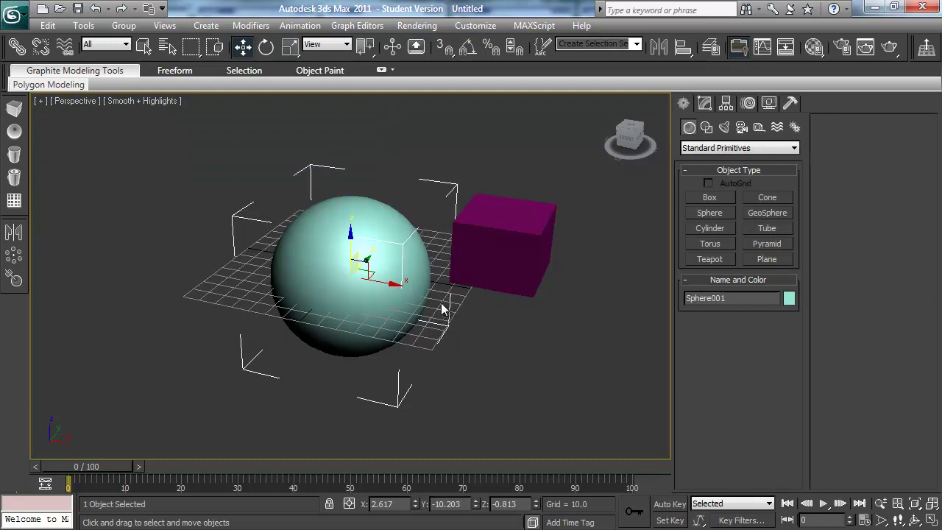
# Step: Activate the Select Object tool, switch to a circular selection region, and try region selection around the sphere's edge
pyautogui.moveTo(274, 163); pyautogui.dragTo(350, 257)
pyautogui.press('q')
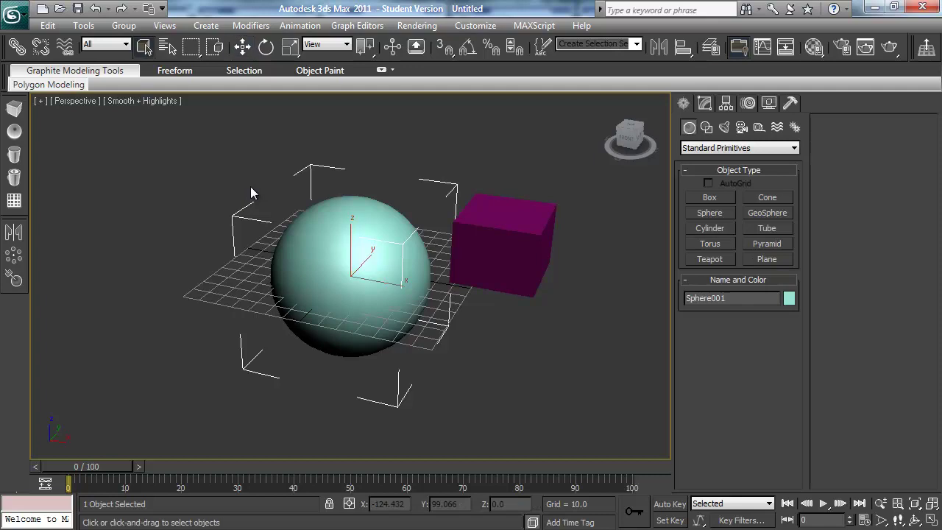
pyautogui.press('q')
pyautogui.moveTo(228, 168); pyautogui.dragTo(291, 232)
pyautogui.moveTo(276, 195); pyautogui.dragTo(274, 195)
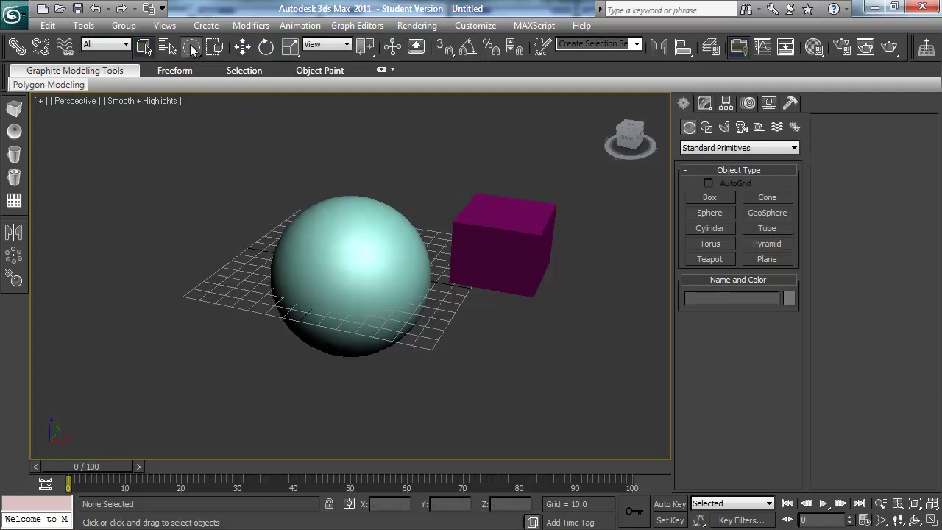
# Step: Reset the selection region to rectangular, region-select the sphere, and clear the selection
pyautogui.click(189, 46)
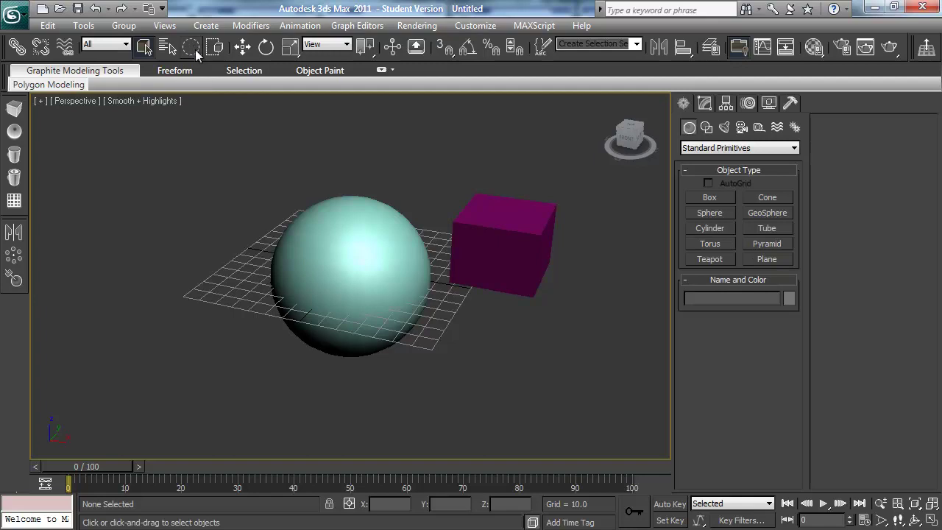
pyautogui.moveTo(193, 50)
pyautogui.mouseDown()
pyautogui.moveTo(196, 167)
pyautogui.moveTo(192, 52)
pyautogui.mouseUp()
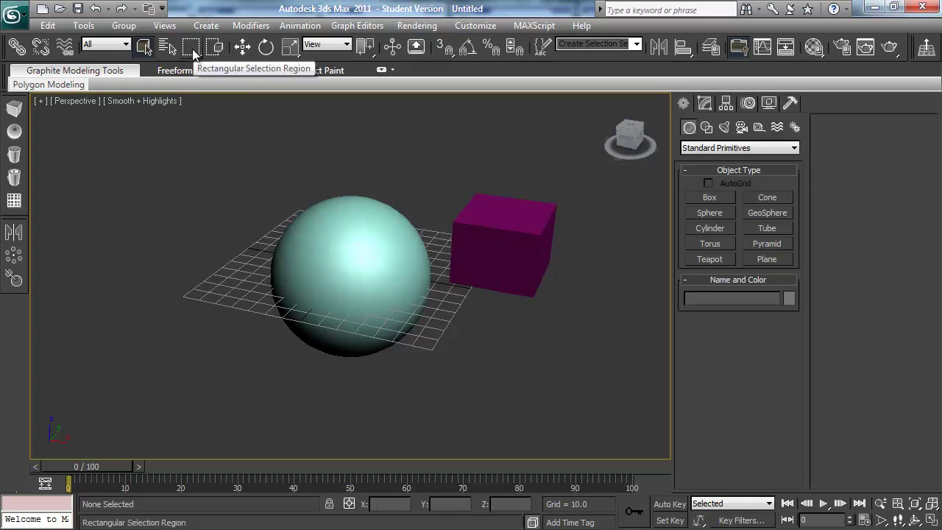
pyautogui.moveTo(243, 187); pyautogui.dragTo(346, 317)
pyautogui.click(211, 161)
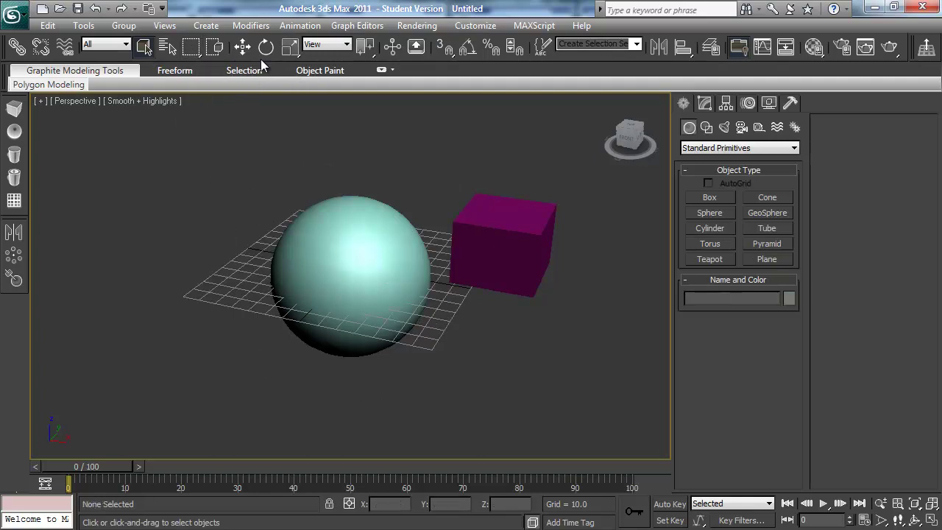
# Step: Select the sphere and set the scale tool to Select and Uniform Scale
pyautogui.click(311, 220)
pyautogui.press('r')
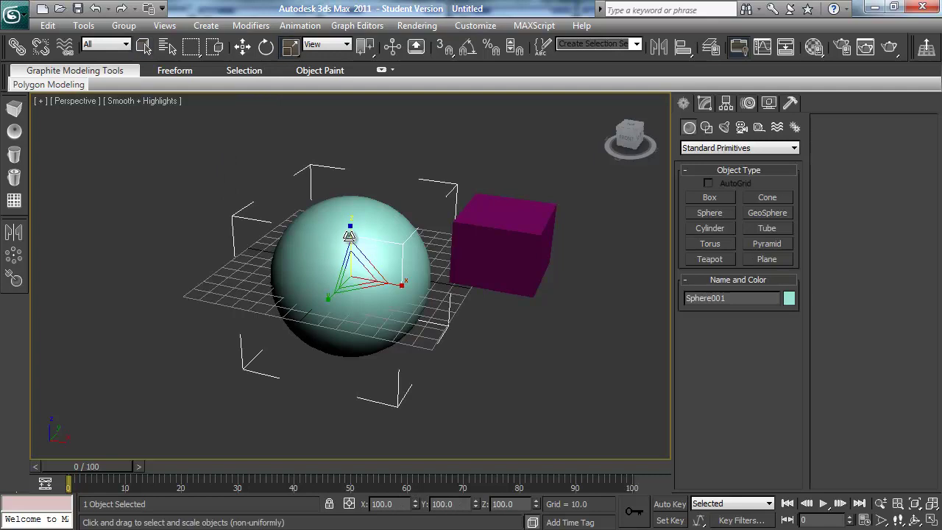
pyautogui.click(290, 46)
pyautogui.click(285, 74)
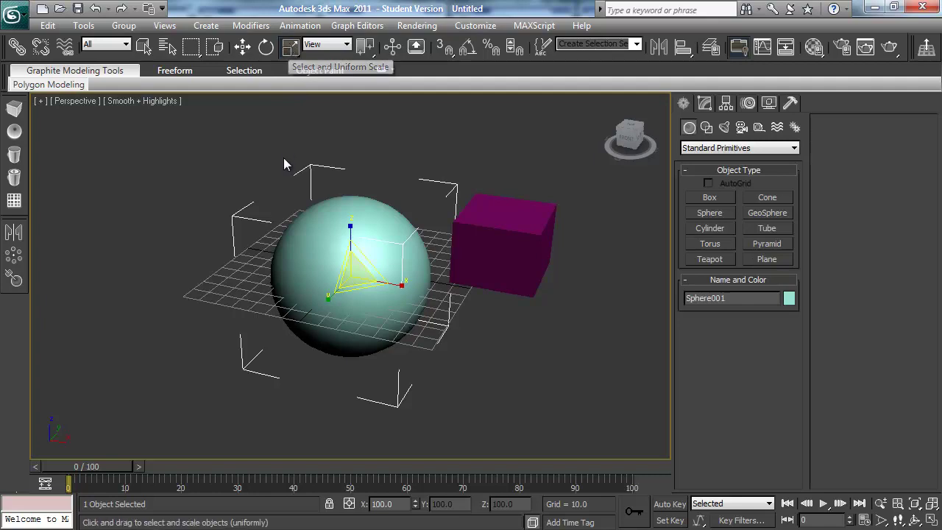
# Step: Try Select and Squash on the sphere, stretching it to about 169% along Z, and restore its shape and scale mode
pyautogui.press('r')
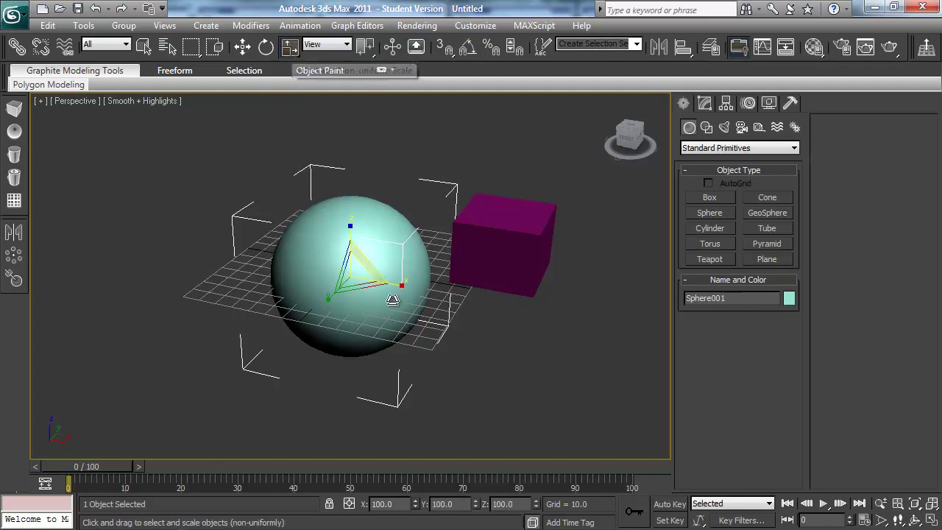
pyautogui.press('r')
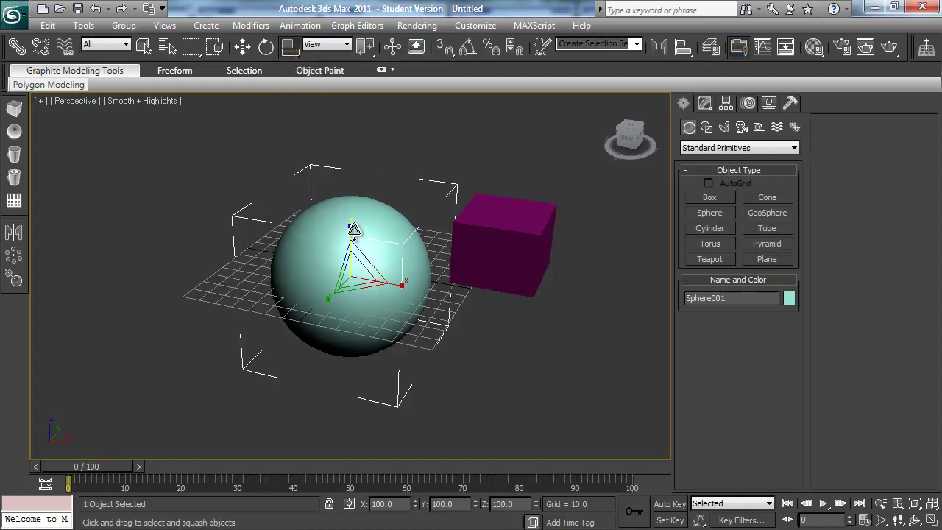
pyautogui.moveTo(354, 229); pyautogui.dragTo(352, 194)
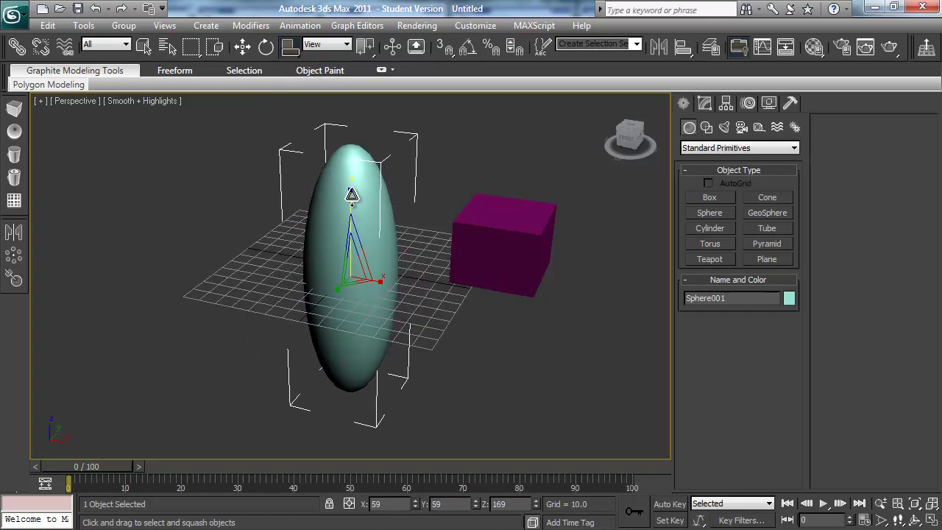
pyautogui.keyDown('alt'); pyautogui.moveTo(352, 194); pyautogui.dragTo(372, 252, button='middle'); pyautogui.keyUp('alt')
pyautogui.moveTo(290, 47); pyautogui.dragTo(289, 69)
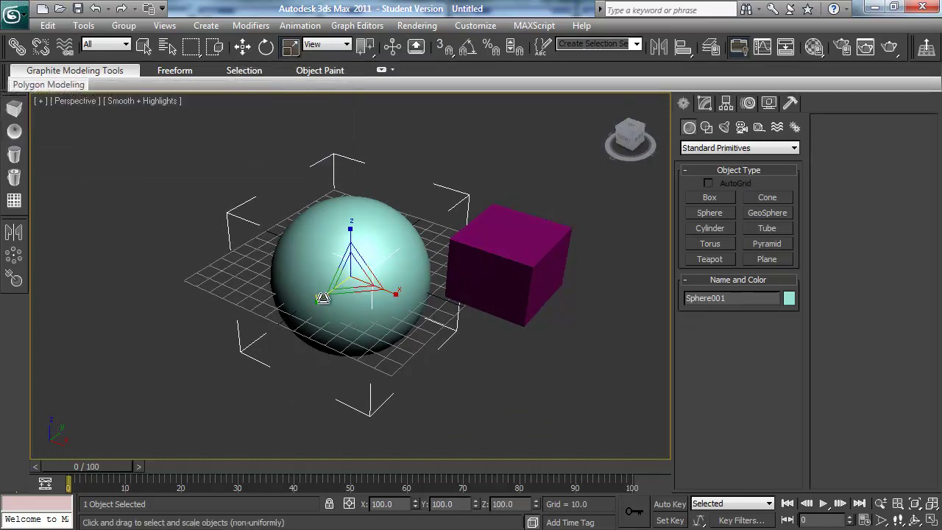
# Step: Enter vertex editing on the sphere, select a vertex on its upper surface, and activate the Move tool
pyautogui.click(705, 103)
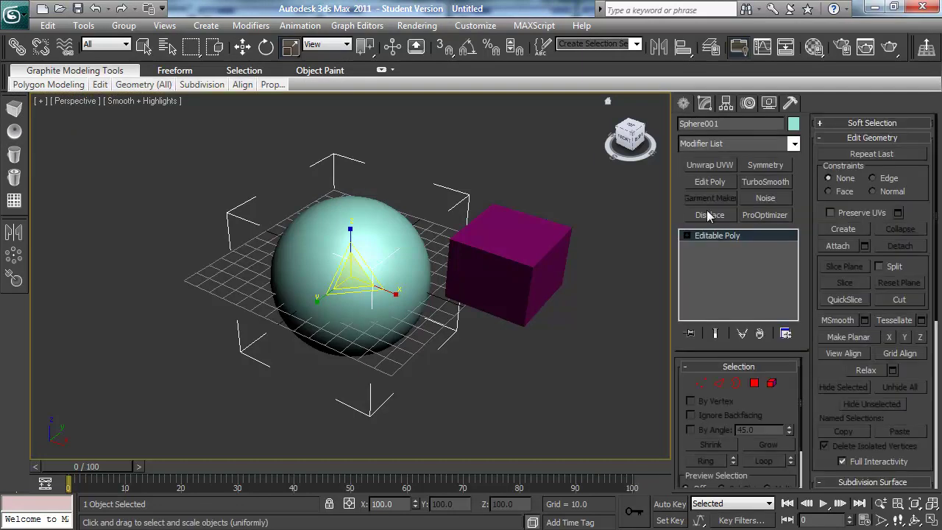
pyautogui.click(701, 383)
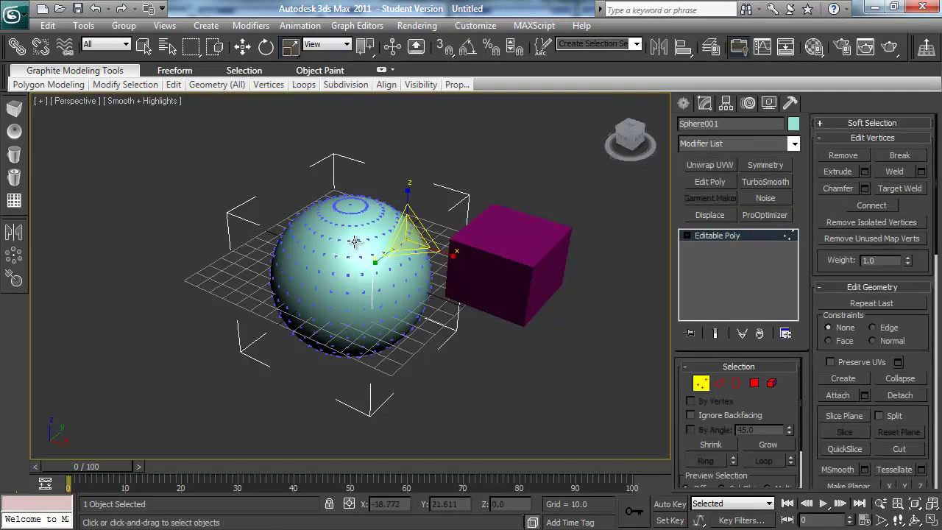
pyautogui.click(385, 233)
pyautogui.press('w')
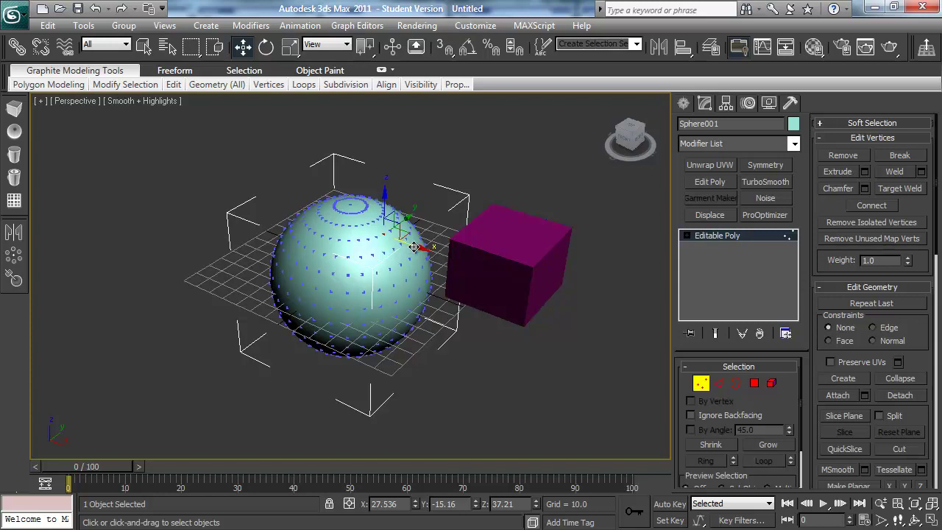
# Step: Set the reference coordinate system to Local and compare the move gizmo's orientation on different sphere vertices
pyautogui.keyDown('alt'); pyautogui.moveTo(417, 243); pyautogui.dragTo(327, 264, button='middle'); pyautogui.keyUp('alt')
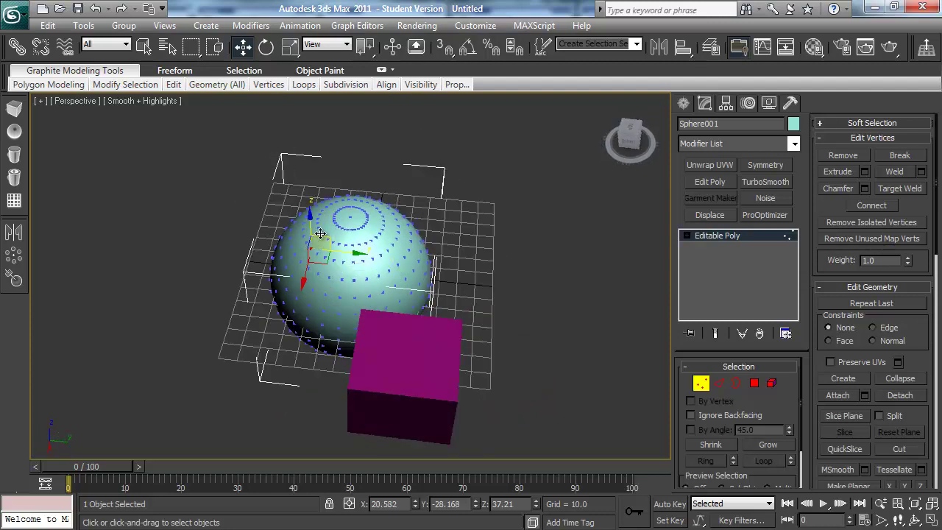
pyautogui.keyDown('alt'); pyautogui.moveTo(324, 224); pyautogui.dragTo(350, 98, button='middle'); pyautogui.keyUp('alt')
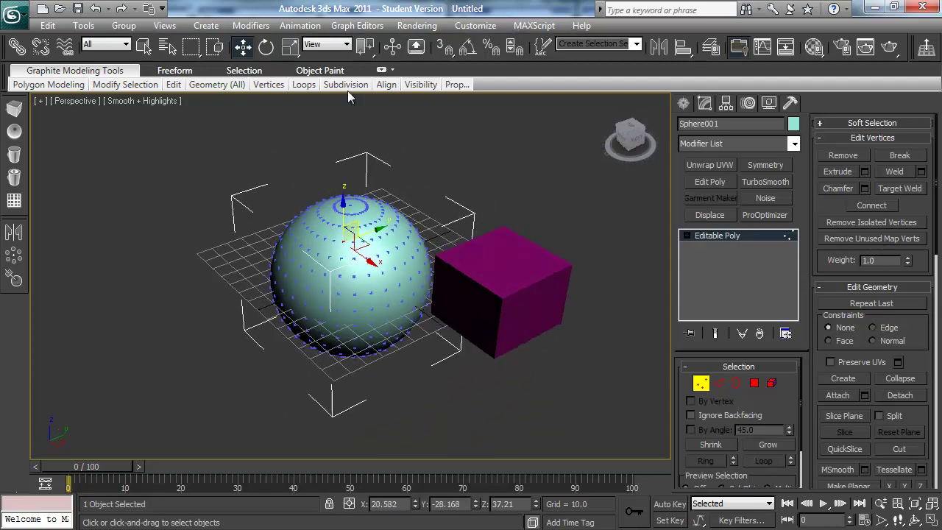
pyautogui.click(324, 44)
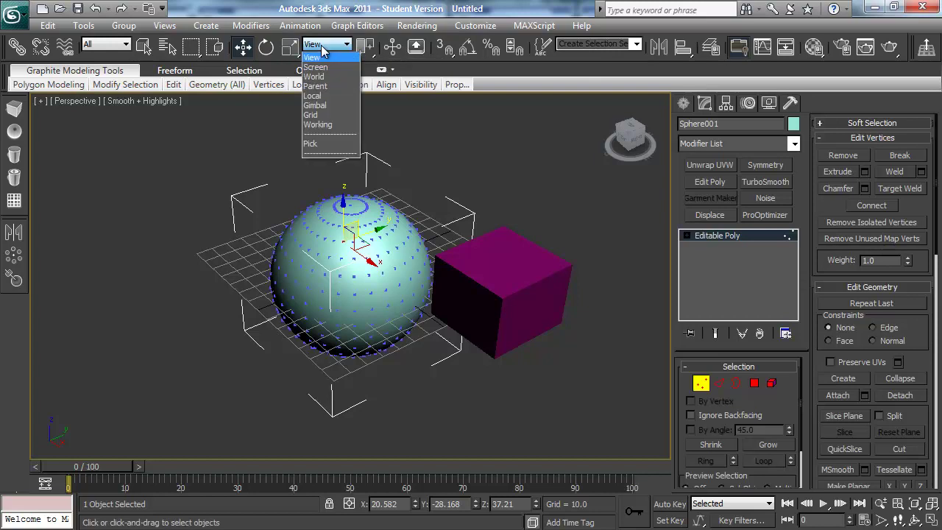
pyautogui.click(328, 95)
pyautogui.keyDown('alt'); pyautogui.moveTo(416, 226); pyautogui.dragTo(443, 242, button='middle'); pyautogui.keyUp('alt')
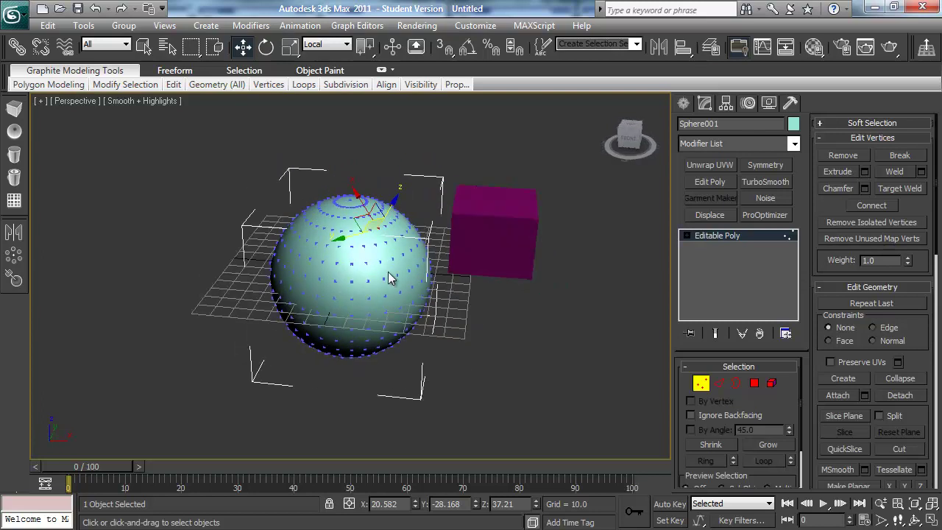
pyautogui.keyDown('alt'); pyautogui.moveTo(386, 274); pyautogui.dragTo(238, 276, button='middle'); pyautogui.keyUp('alt')
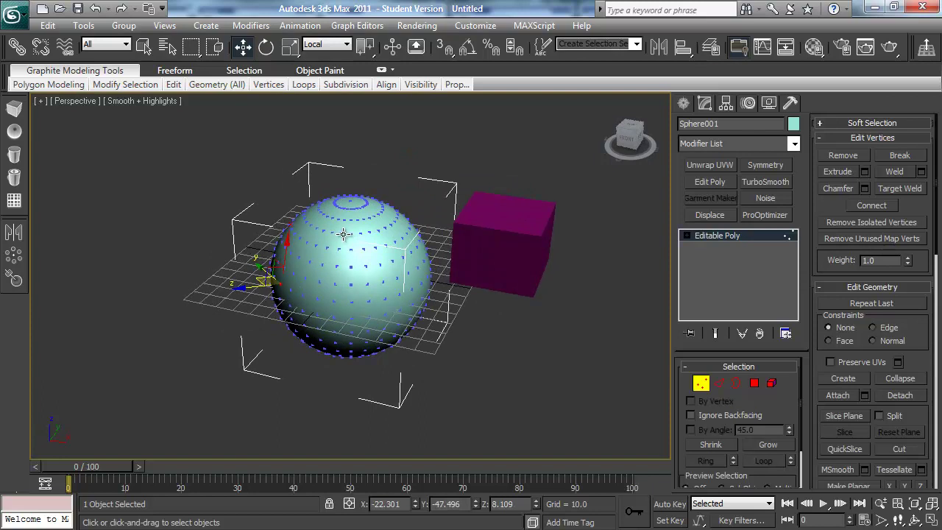
# Step: Try the Screen reference coordinate system on the selected vertex from another angle, and return to View
pyautogui.click(324, 44)
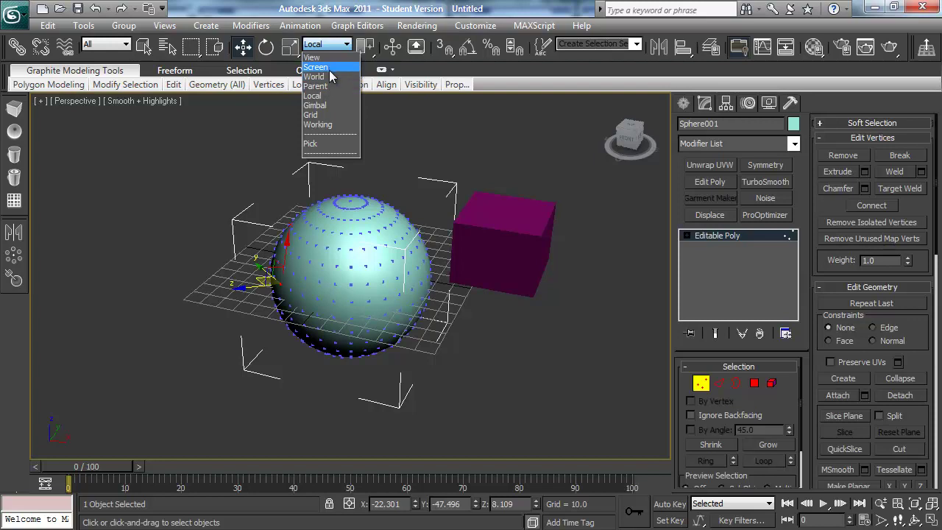
pyautogui.click(324, 67)
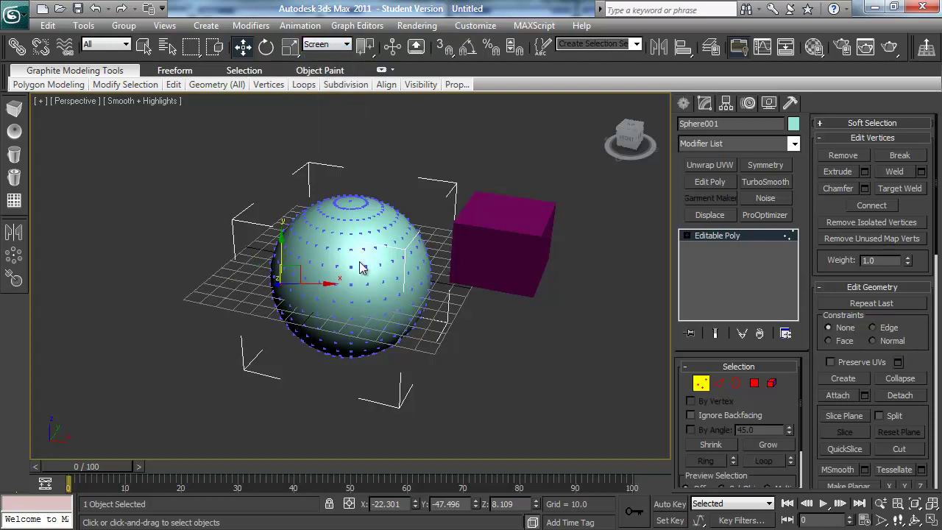
pyautogui.keyDown('alt'); pyautogui.moveTo(377, 256); pyautogui.dragTo(375, 233, button='middle'); pyautogui.keyUp('alt')
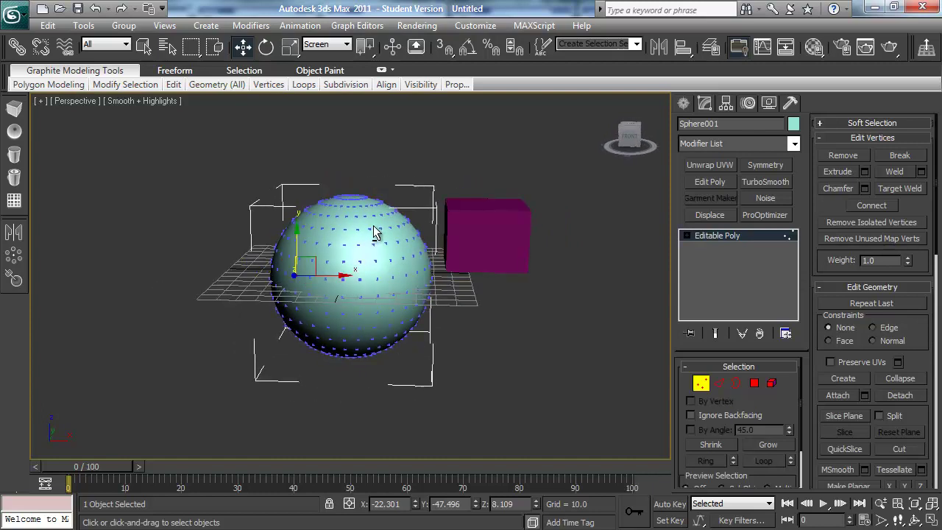
pyautogui.click(332, 45)
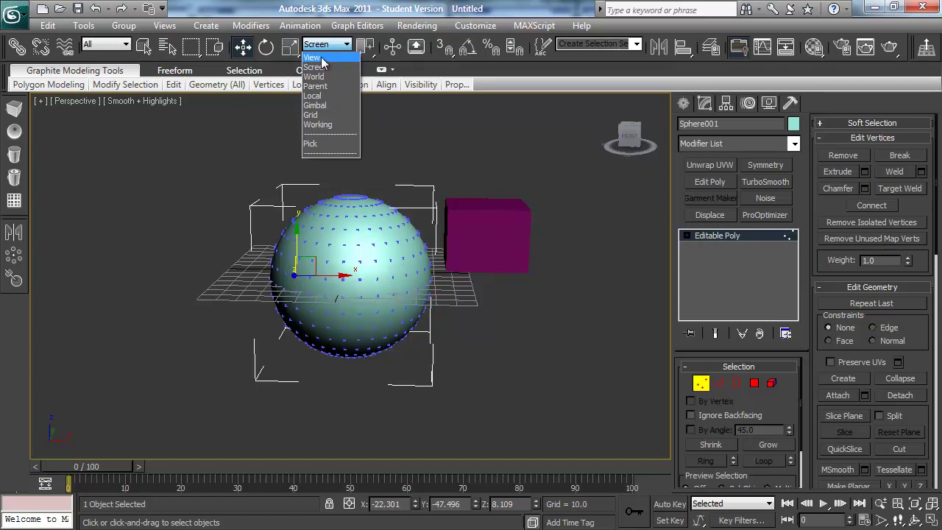
pyautogui.click(316, 57)
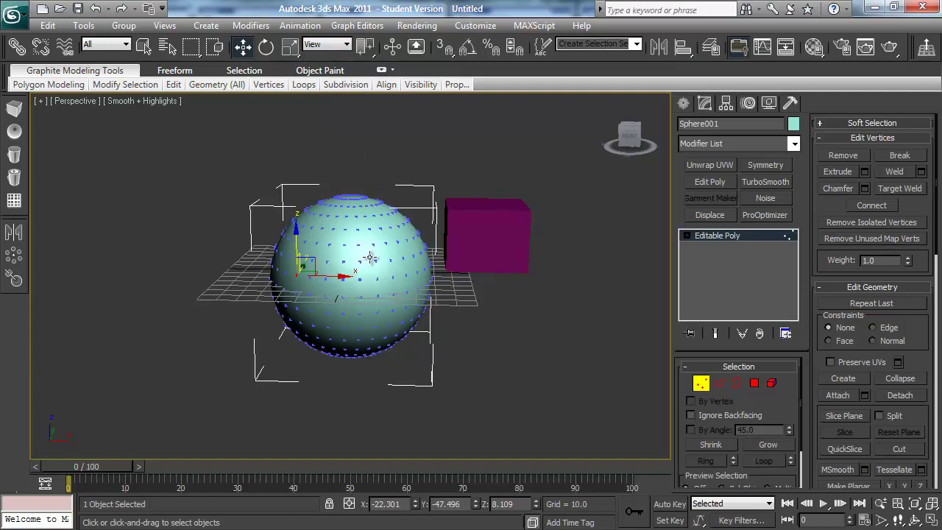
pyautogui.press('alt')
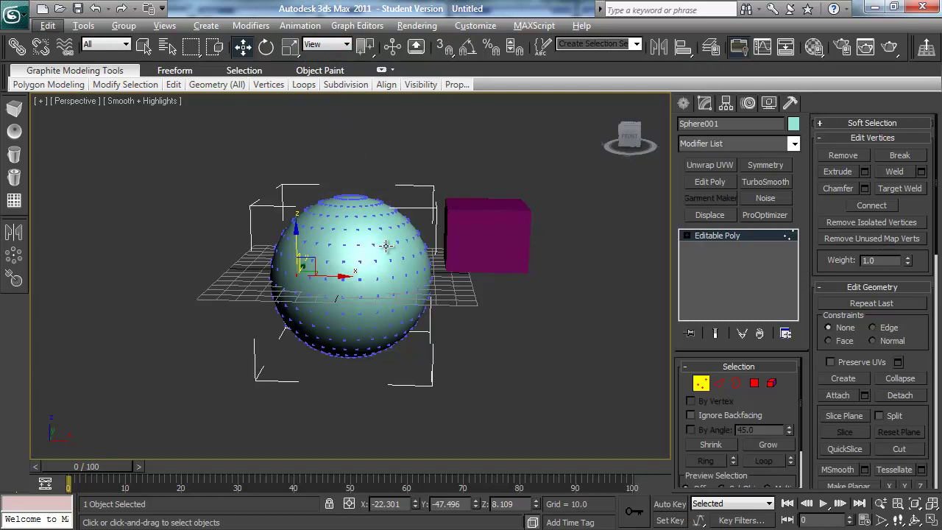
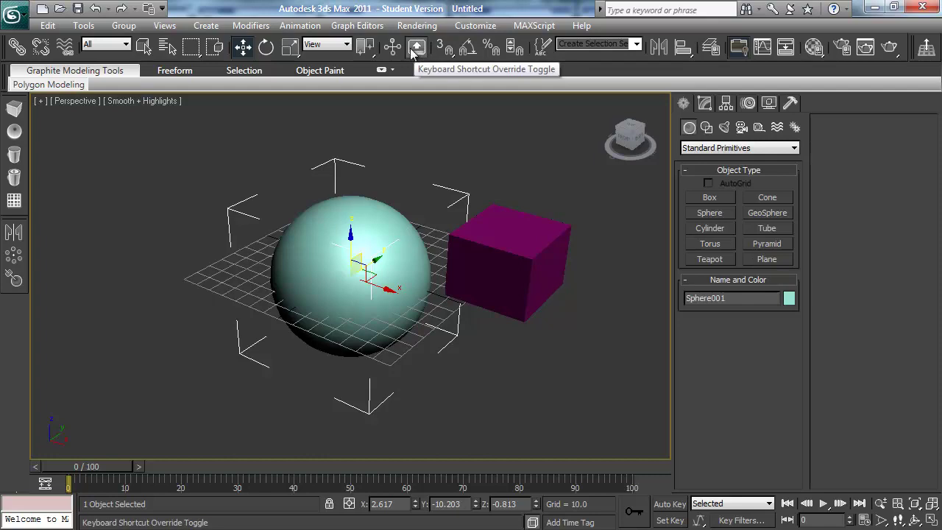
# Step: Toggle the keyboard shortcut override, and enter and leave Expert Mode
pyautogui.click(416, 48)
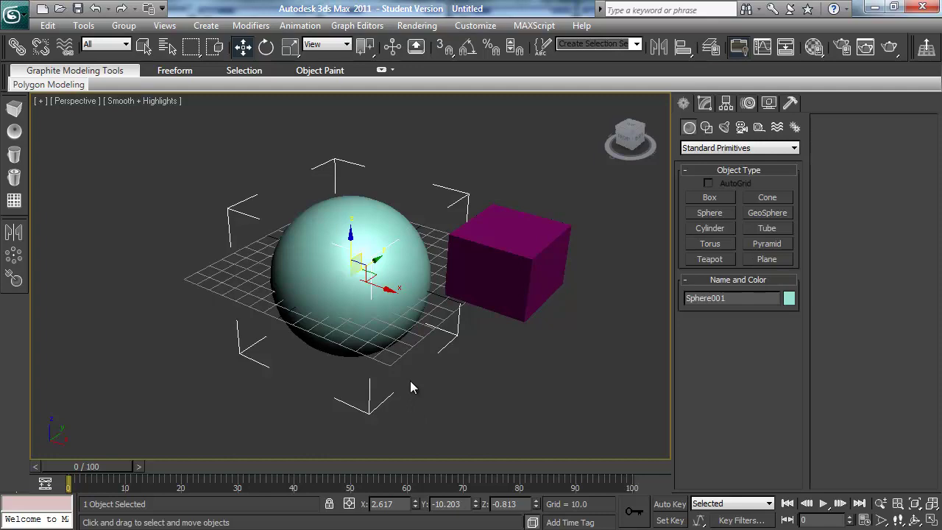
pyautogui.hotkey('ctrl', 'x')
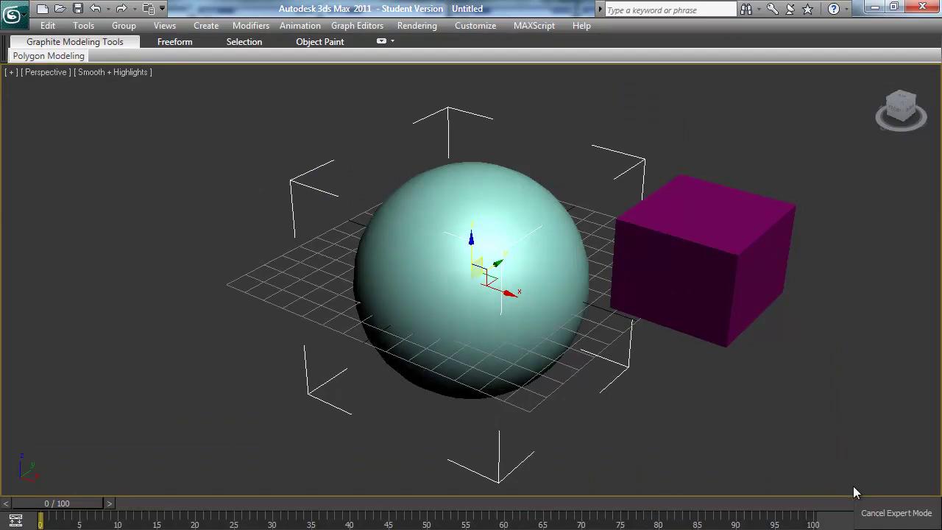
pyautogui.click(896, 513)
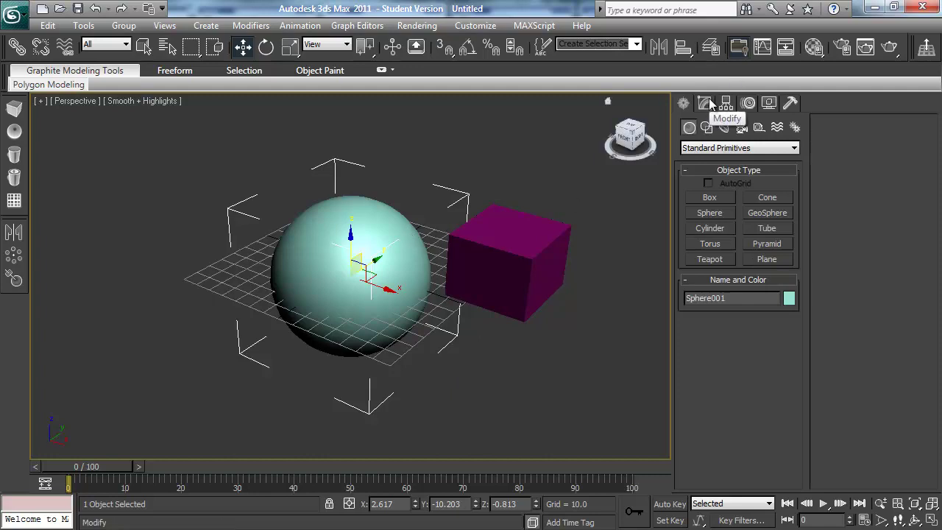
# Step: Scale the sphere non-uniformly to about 154% along Z and switch the scale tool back to uniform
pyautogui.press('r')
pyautogui.press('r')
pyautogui.moveTo(349, 237); pyautogui.dragTo(351, 209)
pyautogui.press('r')
pyautogui.keyDown('alt'); pyautogui.moveTo(350, 221); pyautogui.dragTo(336, 257, button='middle'); pyautogui.keyUp('alt')
pyautogui.keyDown('alt'); pyautogui.moveTo(284, 153); pyautogui.dragTo(360, 204, button='middle'); pyautogui.keyUp('alt')
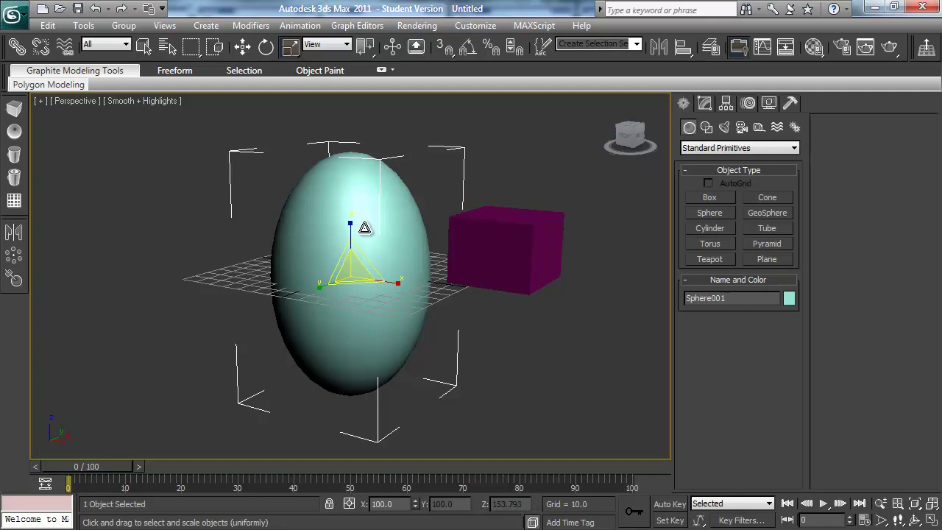
pyautogui.keyDown('alt'); pyautogui.moveTo(372, 217); pyautogui.dragTo(404, 243, button='middle'); pyautogui.keyUp('alt')
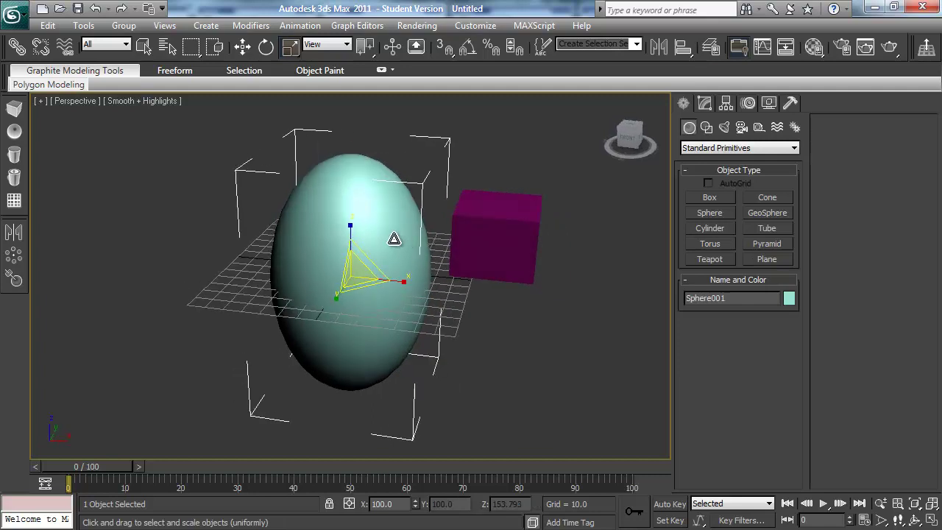
# Step: Rotate the stretched sphere about 37.6 degrees around the Y axis
pyautogui.press('e')
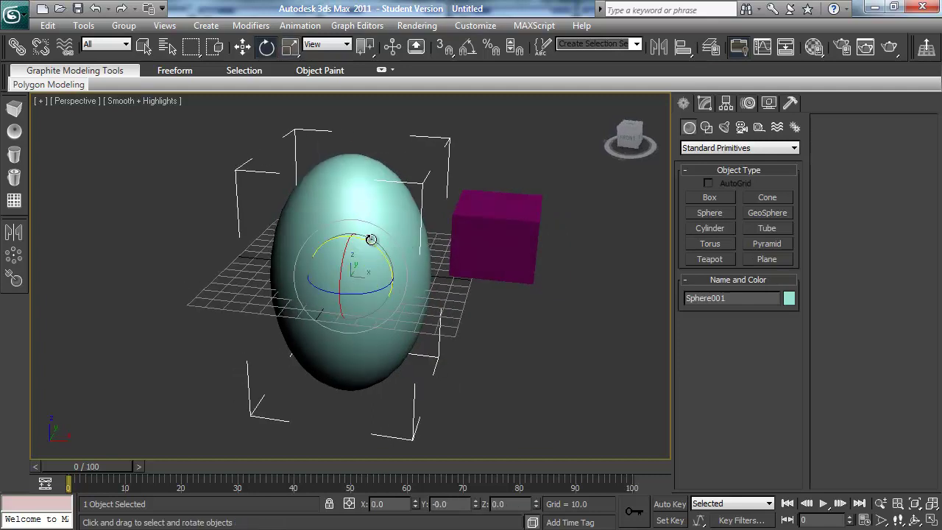
pyautogui.moveTo(370, 247); pyautogui.dragTo(416, 259)
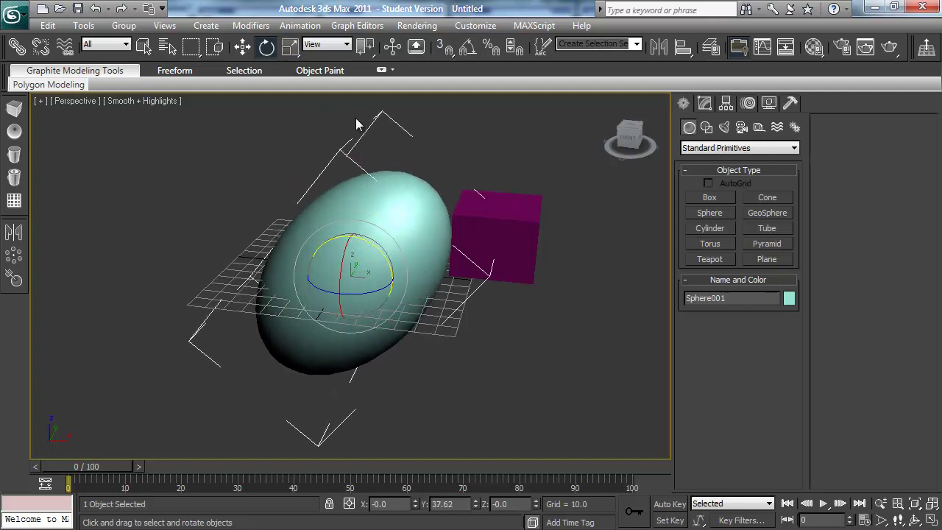
pyautogui.moveTo(410, 140)
pyautogui.keyDown('alt'); pyautogui.mouseDown(button='middle')
pyautogui.moveTo(389, 147)
pyautogui.moveTo(393, 105)
pyautogui.moveTo(459, 126)
pyautogui.moveTo(410, 147)
pyautogui.mouseUp(button='middle'); pyautogui.keyUp('alt')
pyautogui.keyDown('alt'); pyautogui.moveTo(423, 199); pyautogui.dragTo(420, 203, button='middle'); pyautogui.keyUp('alt')
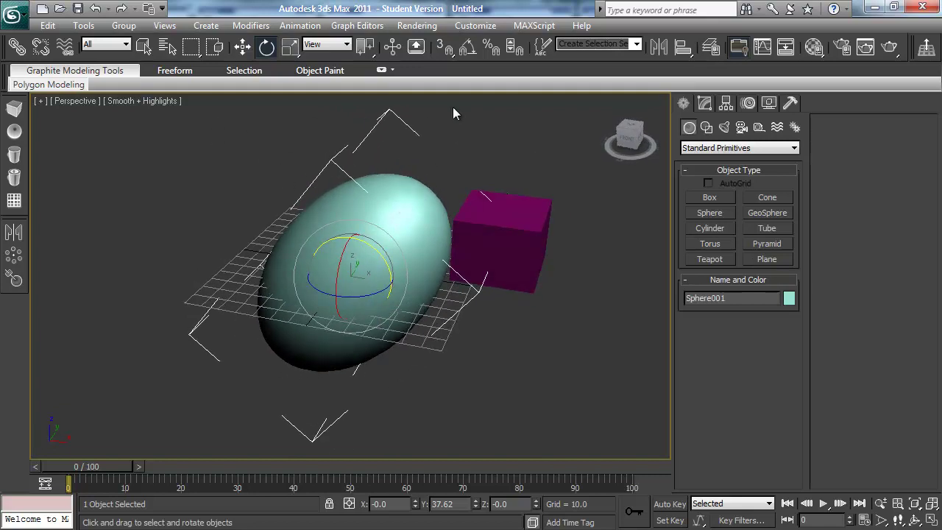
pyautogui.keyDown('alt'); pyautogui.moveTo(414, 151); pyautogui.dragTo(281, 150, button='middle'); pyautogui.keyUp('alt')
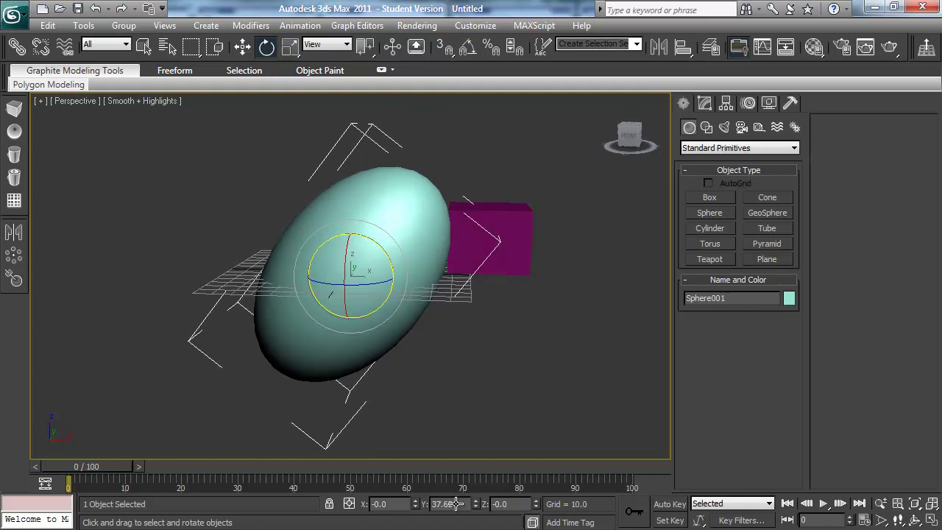
pyautogui.press('alt')
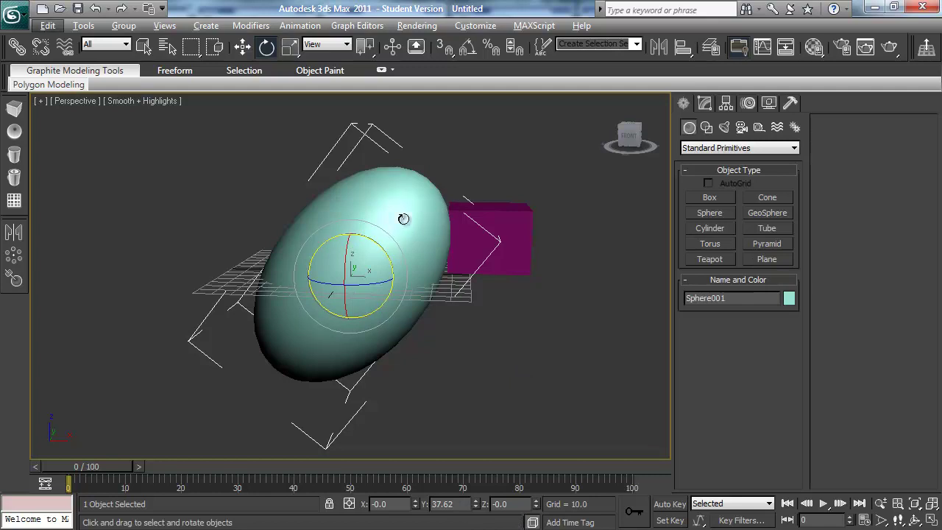
pyautogui.press('alt')
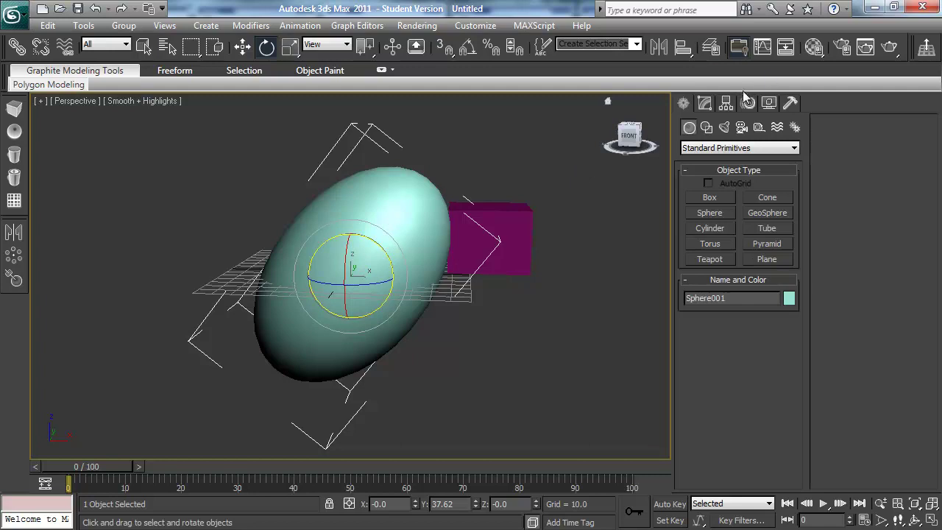
# Step: Look through the list of additional utilities and close it without choosing one
pyautogui.click(787, 105)
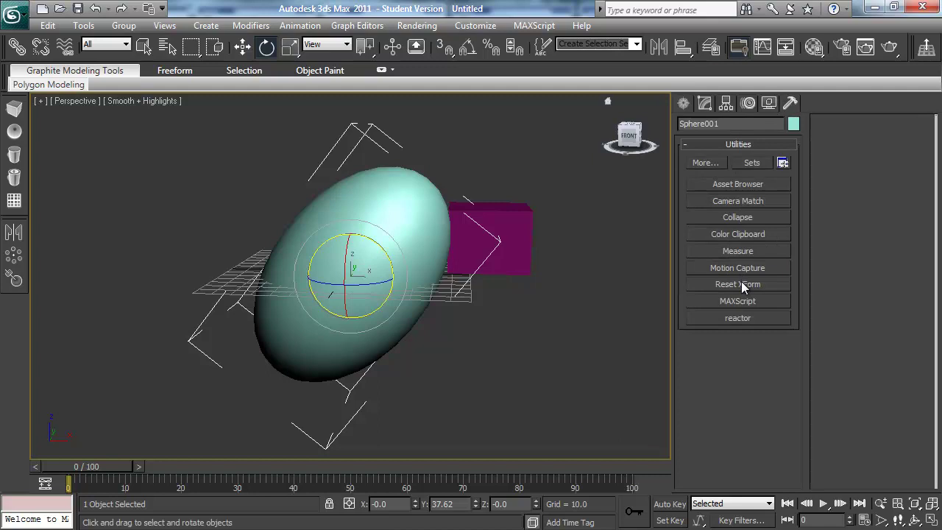
pyautogui.click(713, 165)
pyautogui.moveTo(695, 278); pyautogui.dragTo(496, 129)
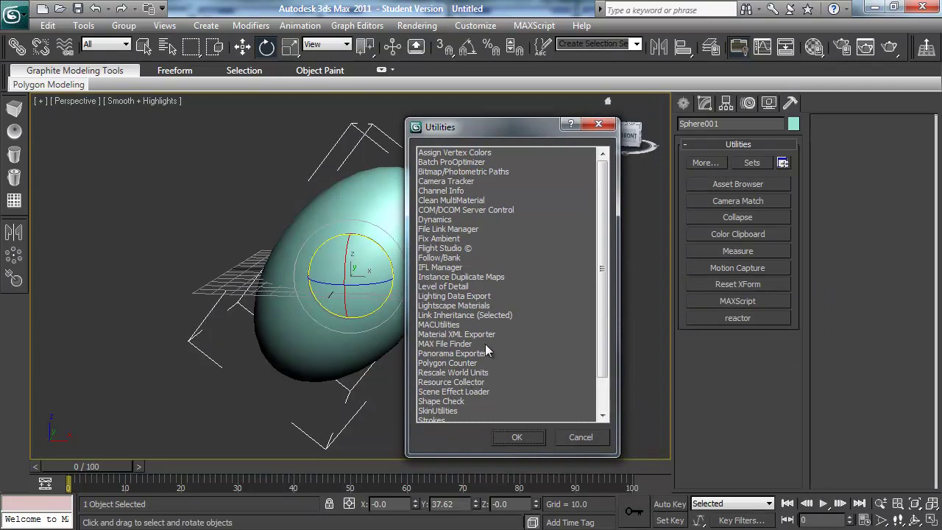
pyautogui.click(578, 437)
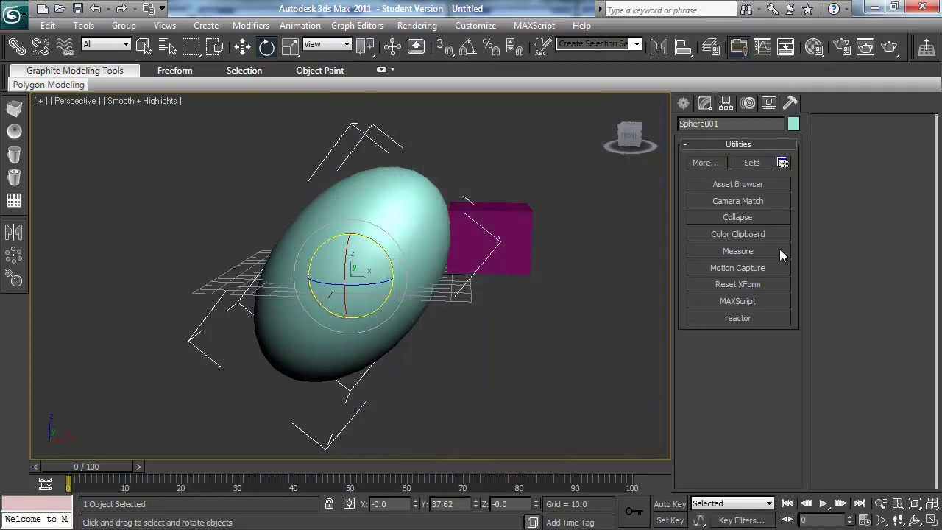
# Step: Apply Reset XForm to the rotated and stretched sphere
pyautogui.click(737, 280)
pyautogui.click(740, 365)
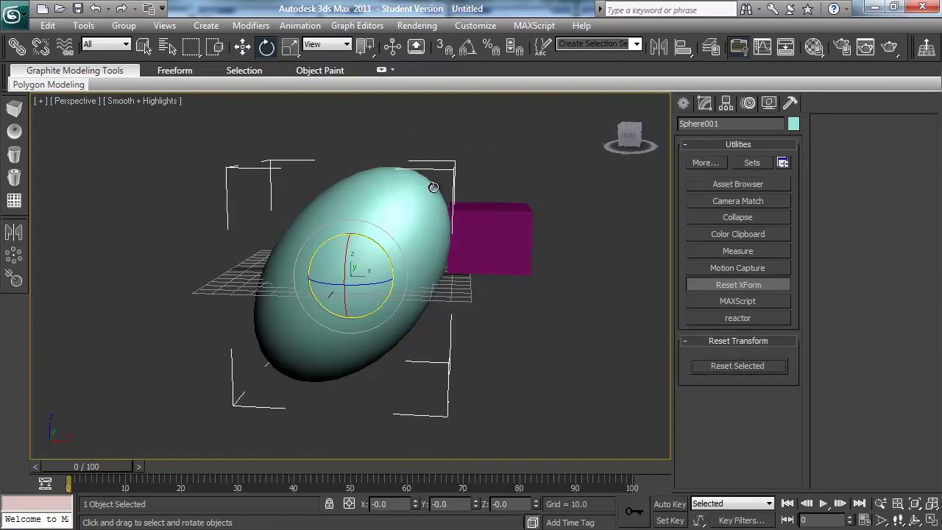
pyautogui.keyDown('alt'); pyautogui.moveTo(473, 204); pyautogui.dragTo(535, 208, button='middle'); pyautogui.keyUp('alt')
pyautogui.keyDown('alt'); pyautogui.moveTo(465, 193); pyautogui.dragTo(346, 197, button='middle'); pyautogui.keyUp('alt')
# Step: Check the sphere's pivot adjustment options and its modifier stack, and return to the primitive creation options
pyautogui.click(725, 103)
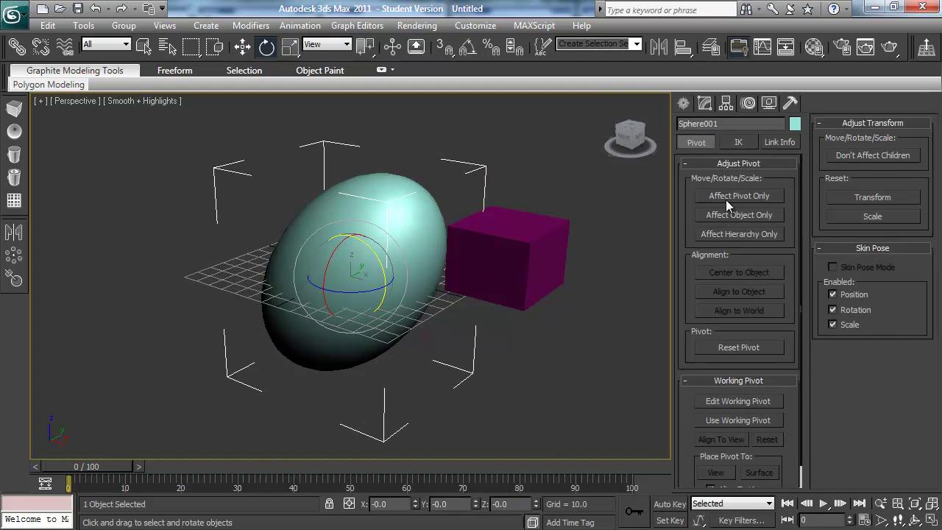
pyautogui.click(685, 104)
pyautogui.keyDown('alt'); pyautogui.moveTo(428, 287); pyautogui.dragTo(534, 301, button='middle'); pyautogui.keyUp('alt')
pyautogui.click(705, 104)
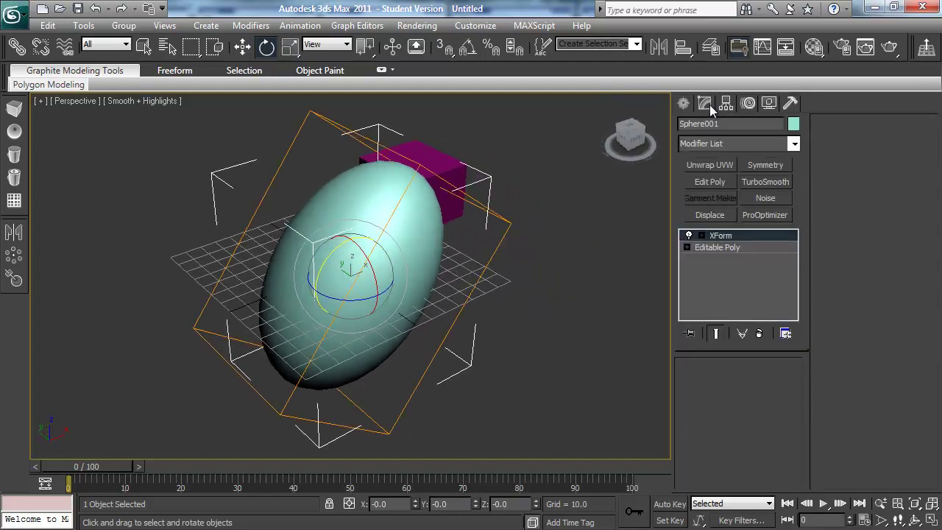
pyautogui.click(684, 104)
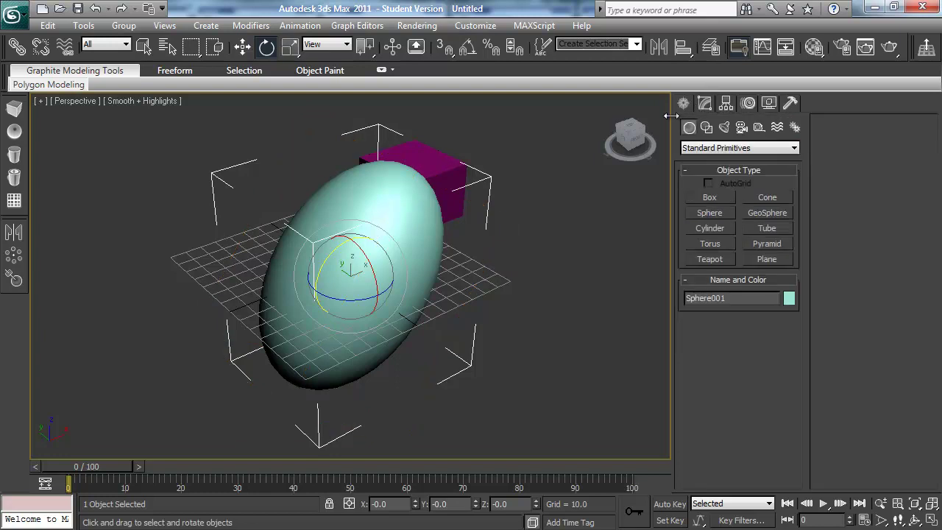